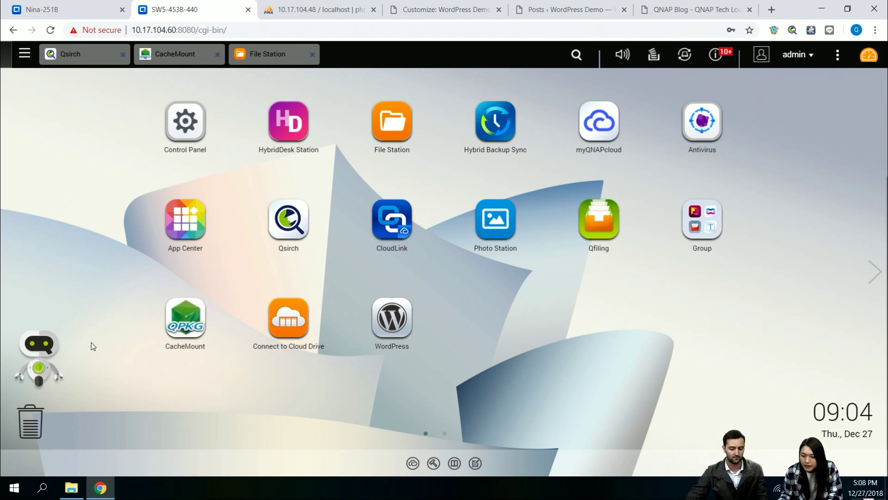
- In Control Panel, confirm SQL server (MariaDB) and Web Server on port 80 are enabled
left_click(184, 125)
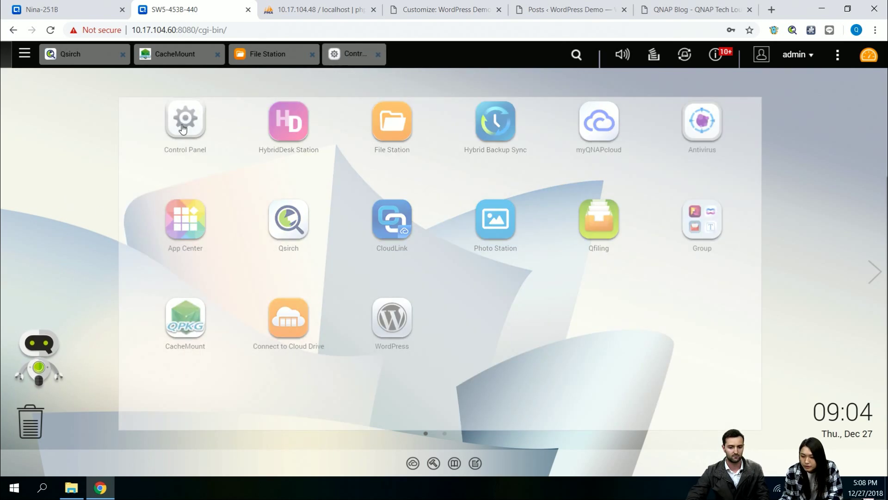
scroll(644, 299, "down", 3)
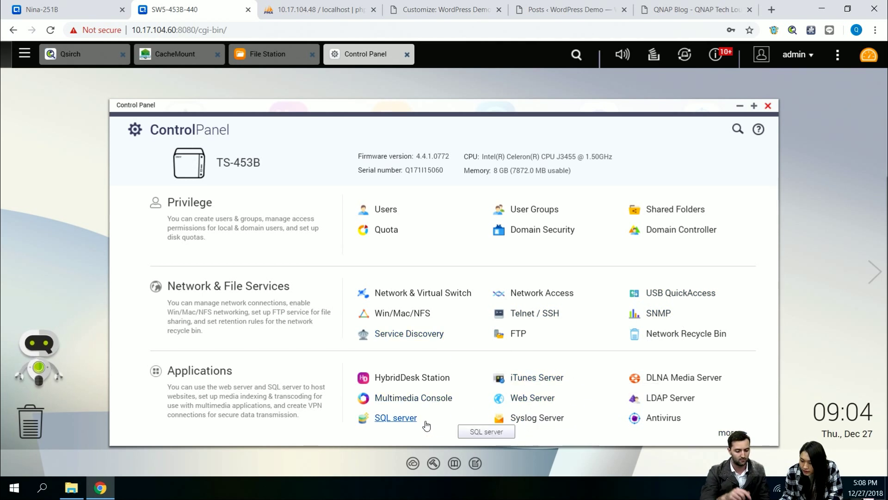
left_click(396, 417)
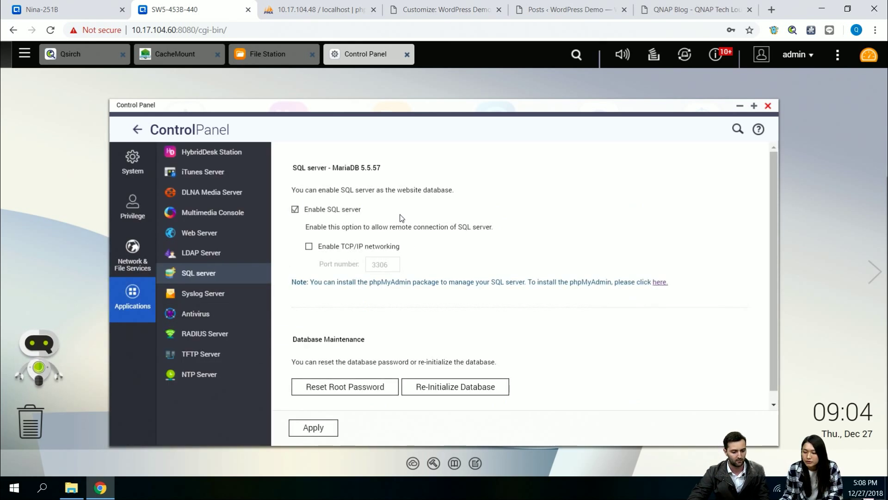
left_click(199, 233)
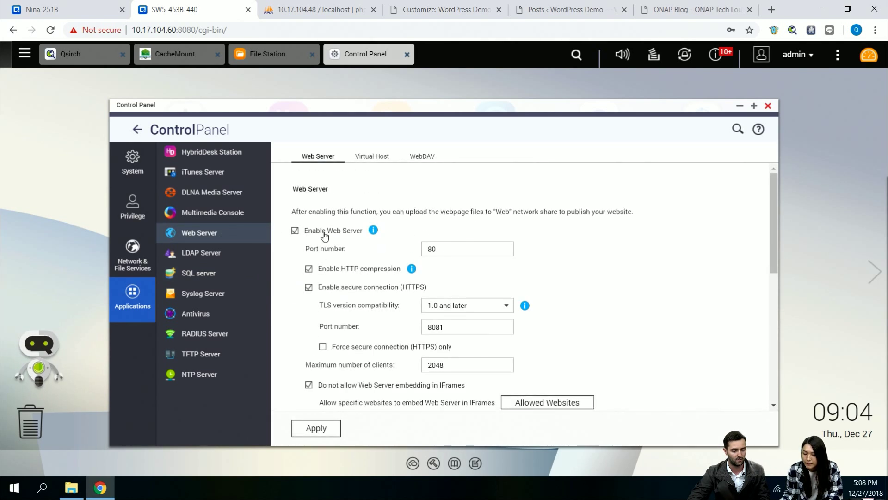
- Minimize Control Panel and App Center, then bring up the main menu of system tools
left_click(739, 106)
left_click(185, 220)
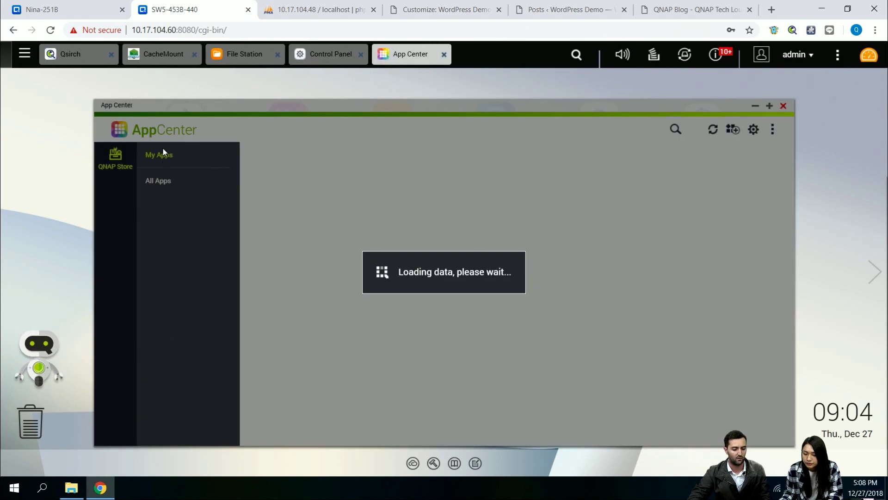
left_click(755, 105)
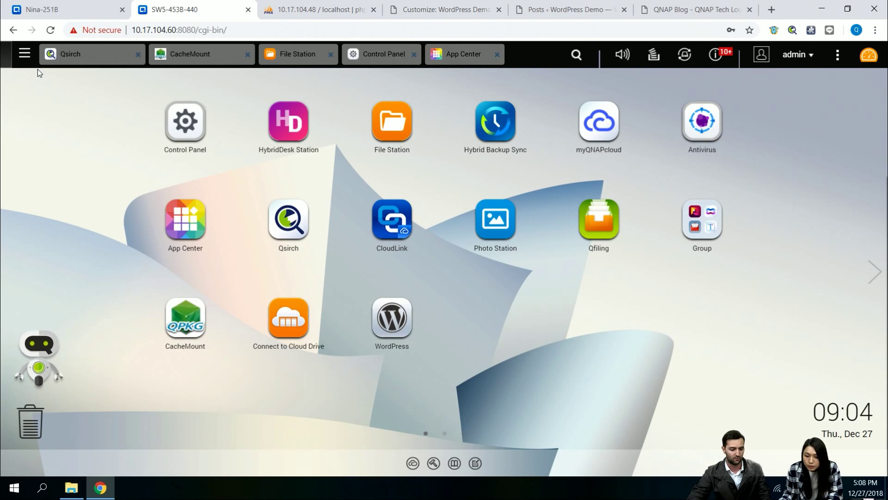
left_click(25, 55)
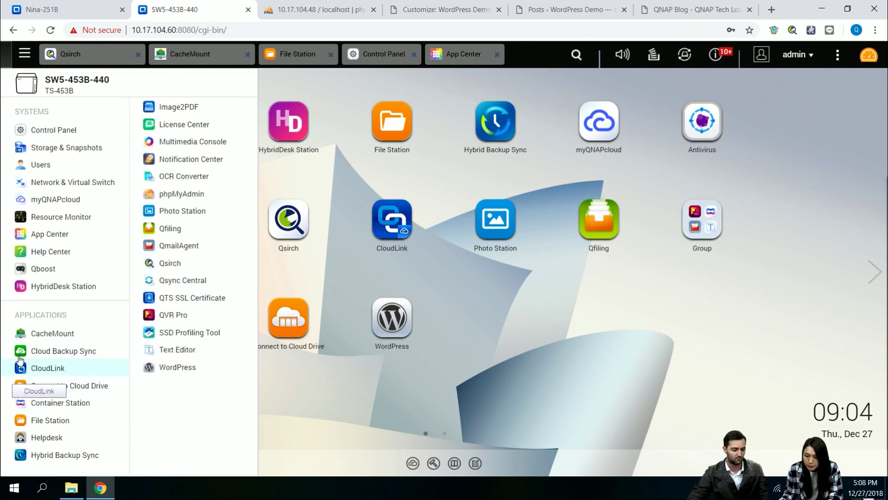
- Set the new phpMyAdmin database's collation to utf8_unicode_ci, then return to the WordPress Demo customizer
left_click(316, 9)
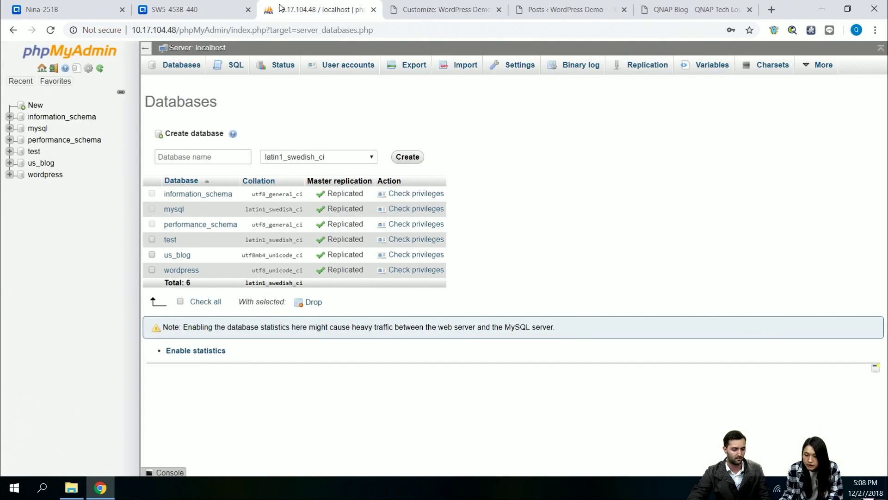
left_click(201, 155)
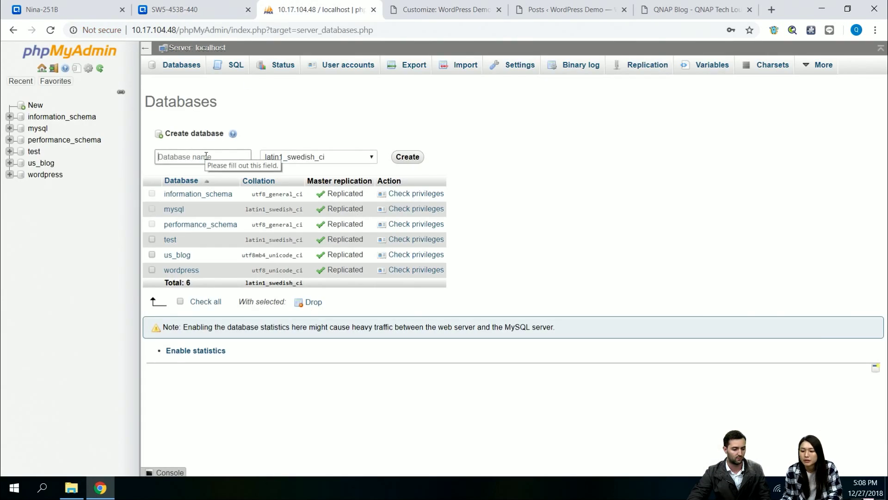
left_click(297, 157)
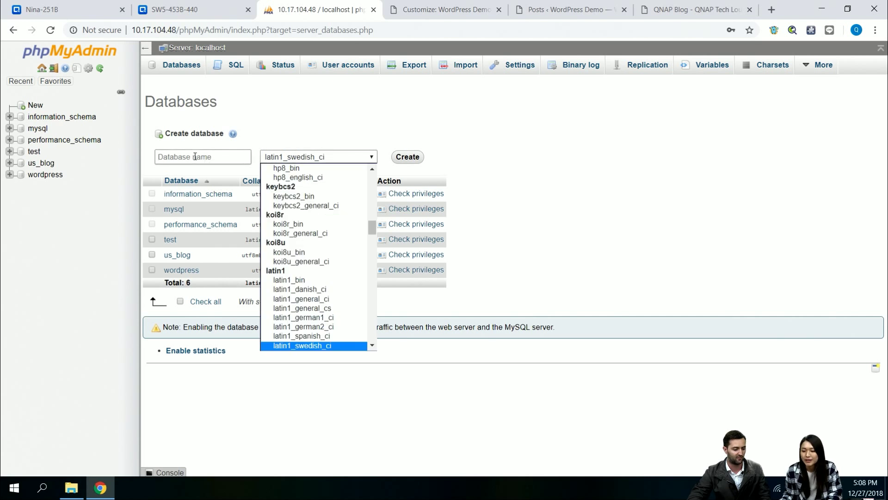
scroll(311, 298, "down", 5)
scroll(310, 297, "down", 3)
scroll(305, 271, "down", 5)
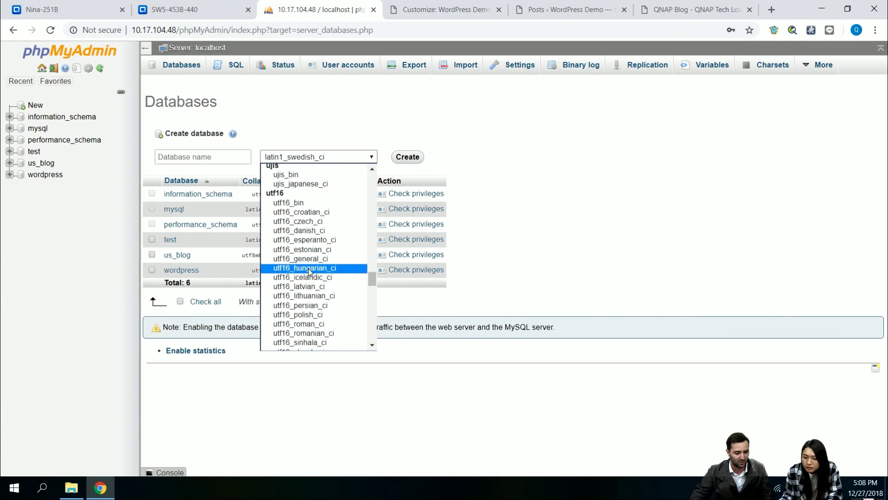
scroll(315, 209, "down", 5)
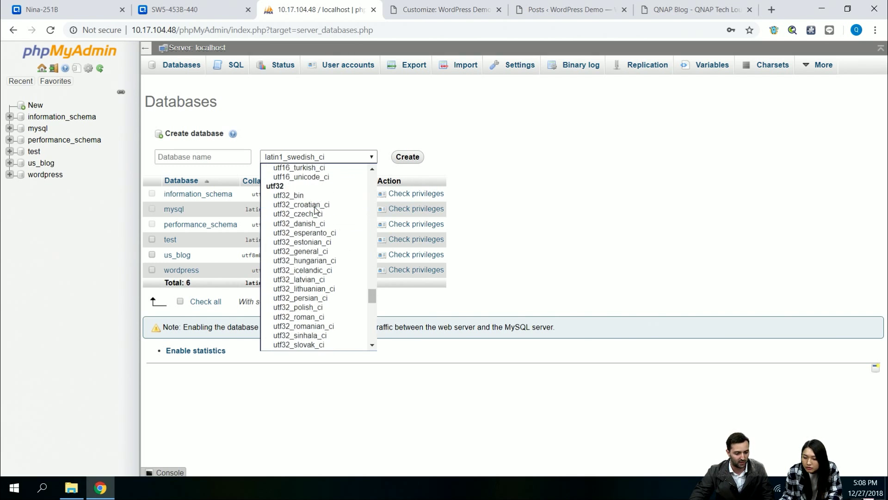
scroll(316, 210, "down", 3)
scroll(316, 210, "down", 2)
scroll(316, 210, "down", 3)
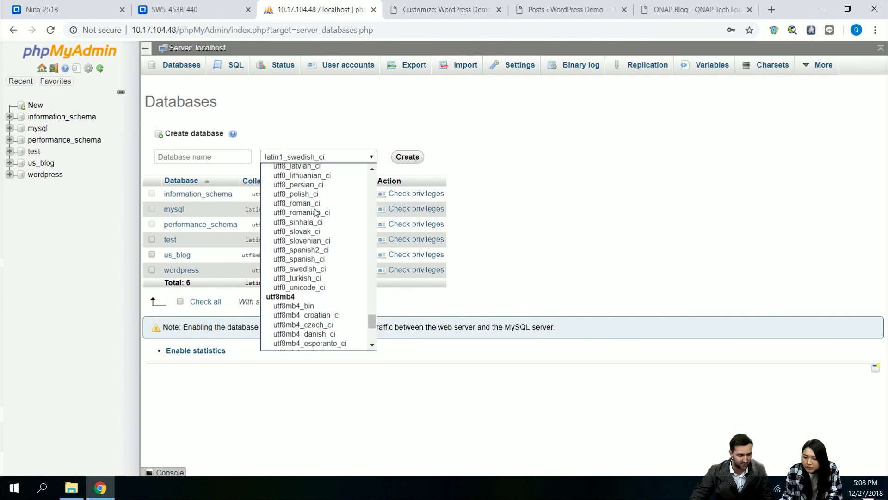
left_click(309, 292)
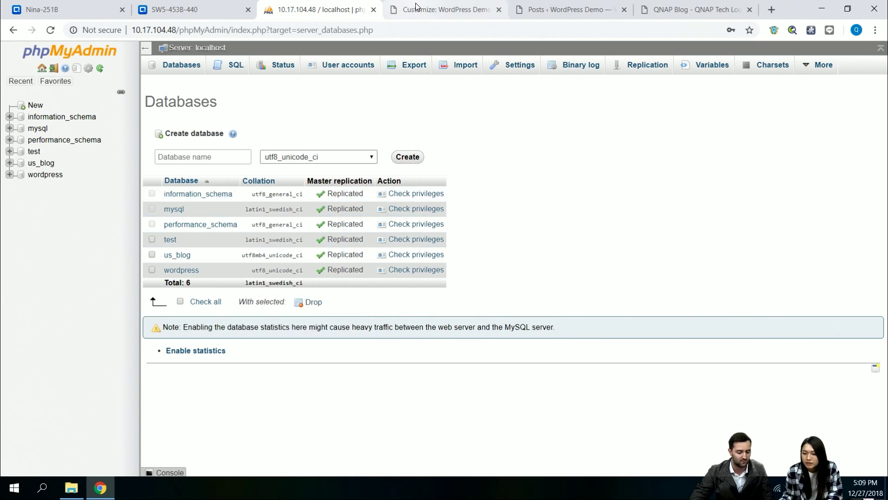
left_click(174, 9)
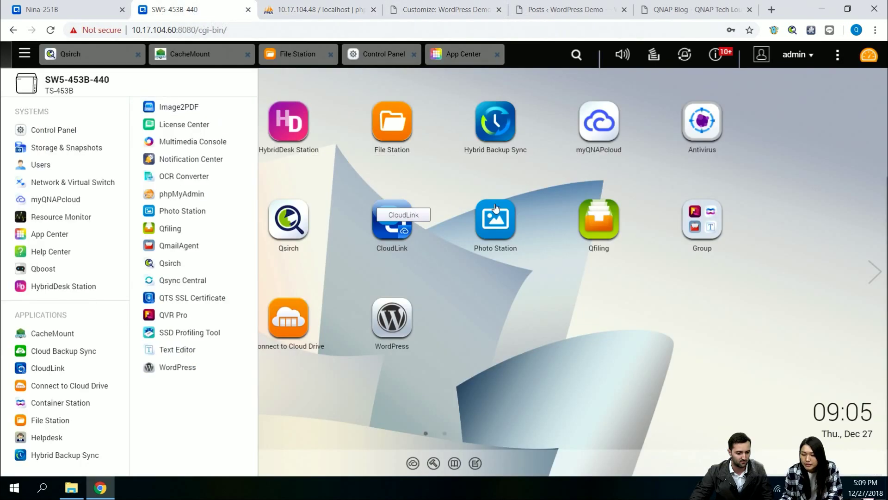
left_click(438, 9)
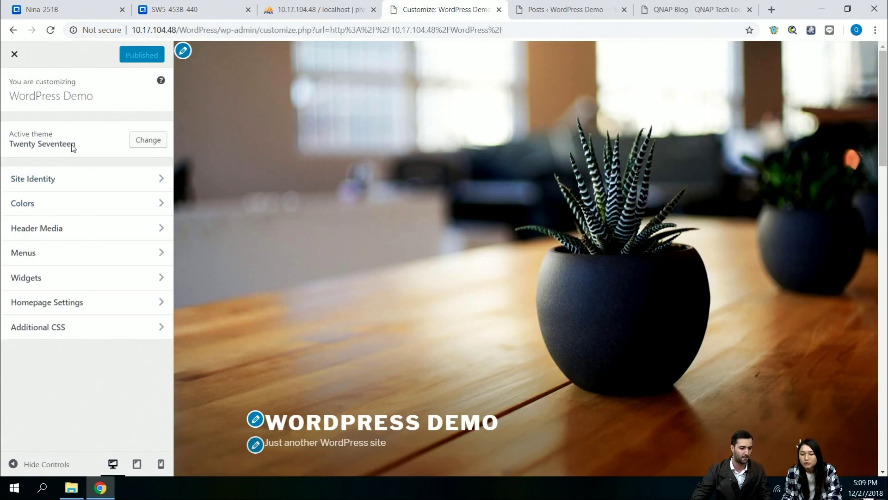
- Show the 3850 WordPress.org themes in the theme browser instead of the installed ones
left_click(148, 139)
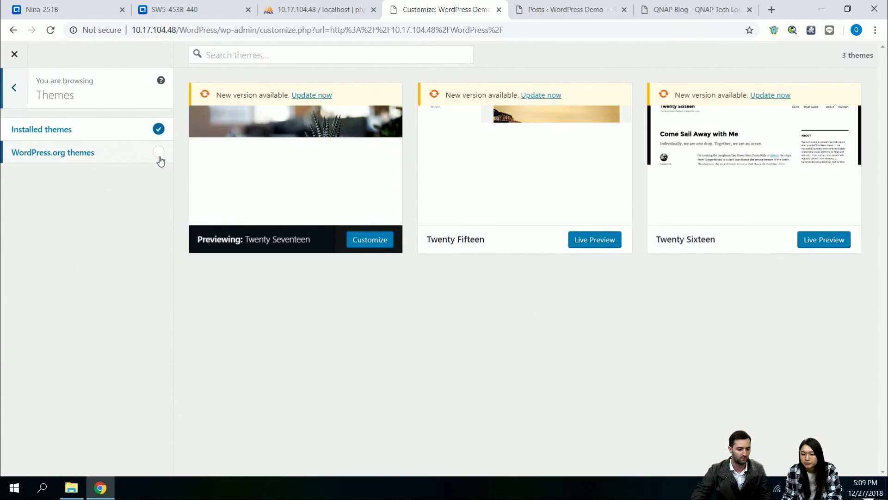
left_click(160, 152)
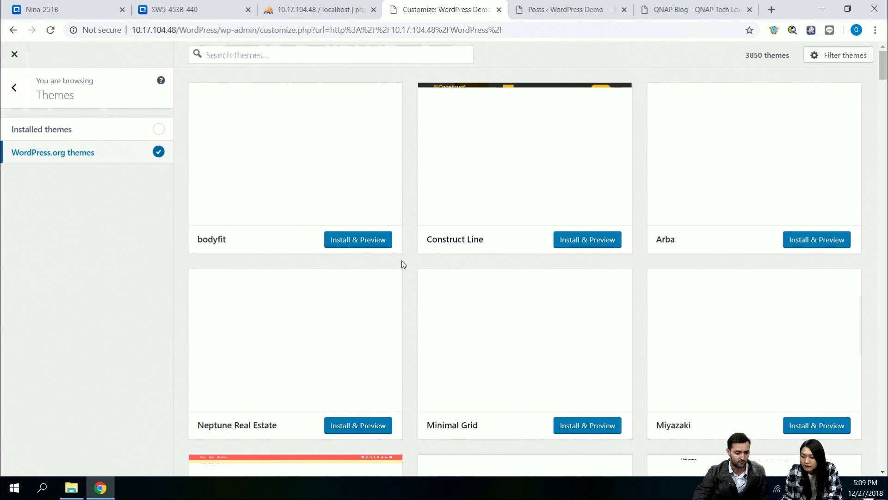
scroll(405, 267, "down", 1)
scroll(405, 267, "down", 2)
scroll(405, 267, "down", 2)
scroll(404, 267, "down", 1)
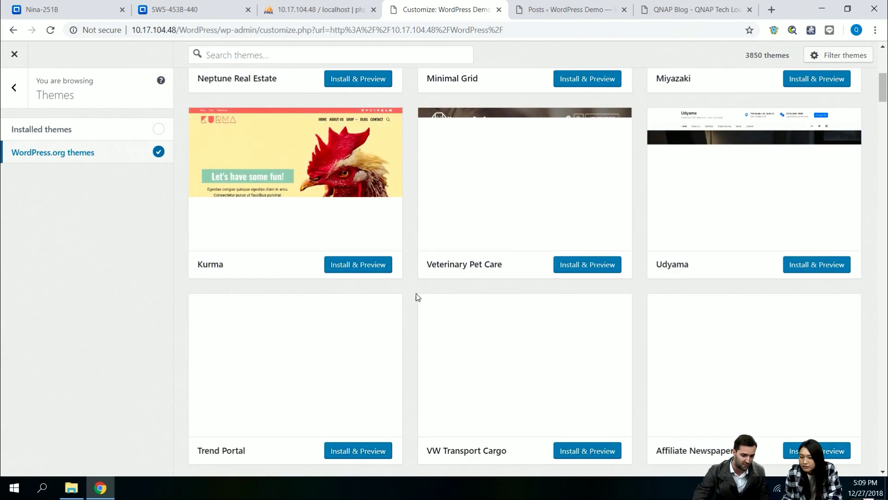
- Leave the theme browser and open Site Identity showing the title 'WordPress Demo' and its tagline
left_click(15, 87)
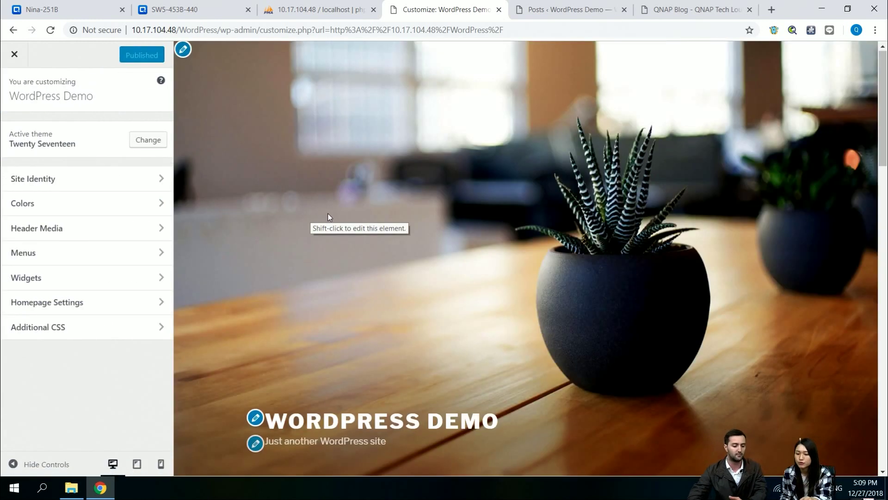
scroll(328, 212, "down", 2)
scroll(340, 220, "down", 3)
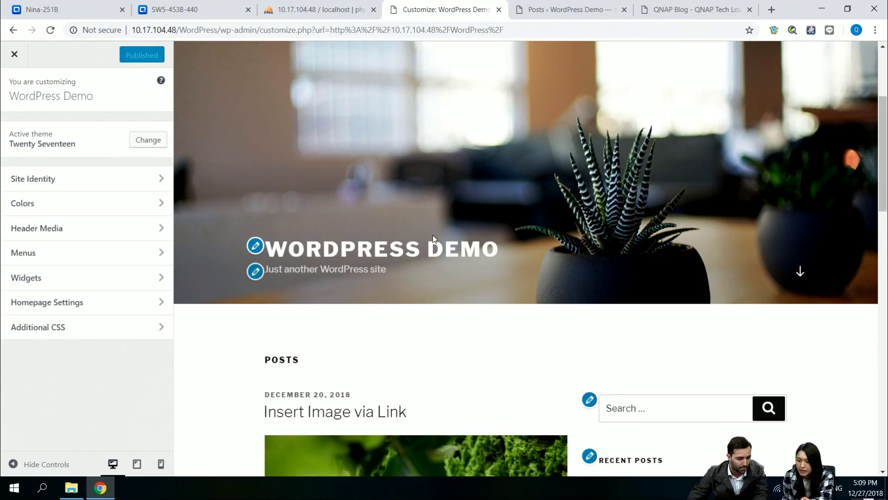
left_click(256, 247)
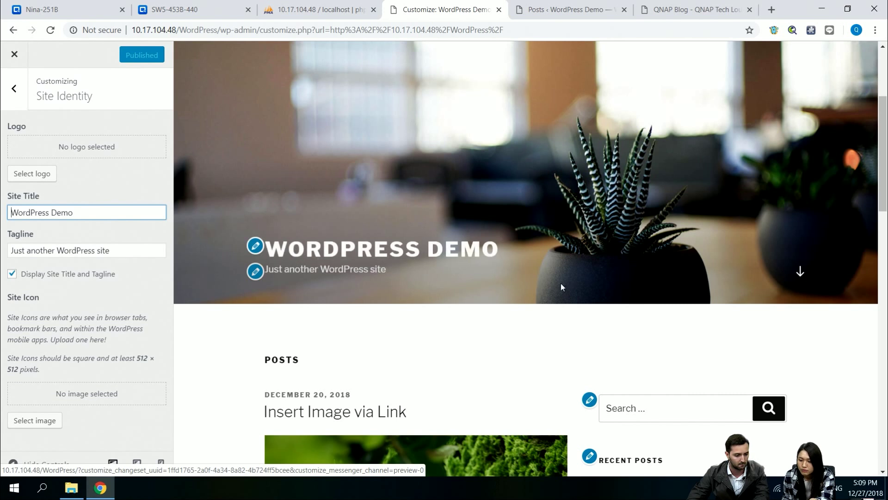
scroll(430, 278, "down", 3)
scroll(483, 265, "down", 1)
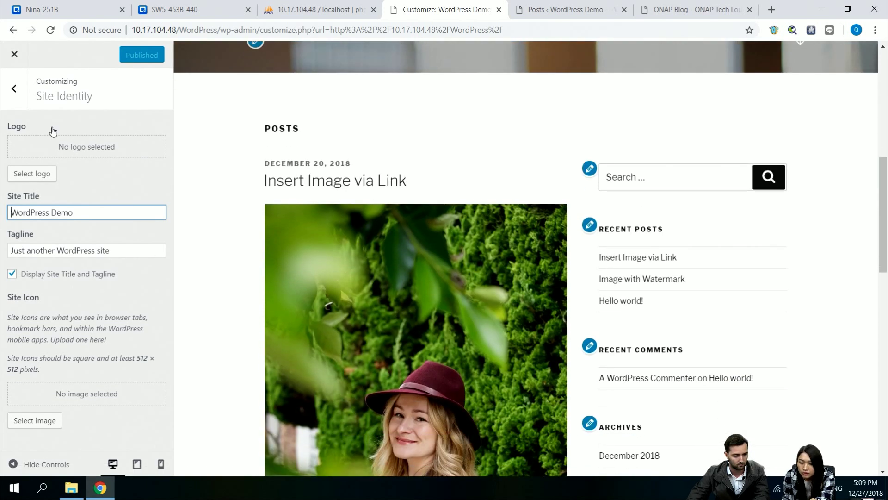
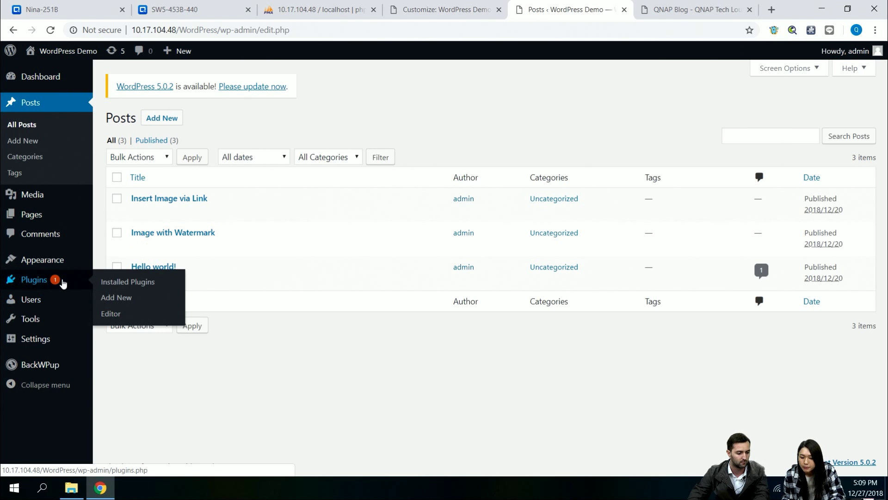
- Start loading Add Plugins and bring up the WordPress Demo customizer with Site Identity
left_click(63, 282)
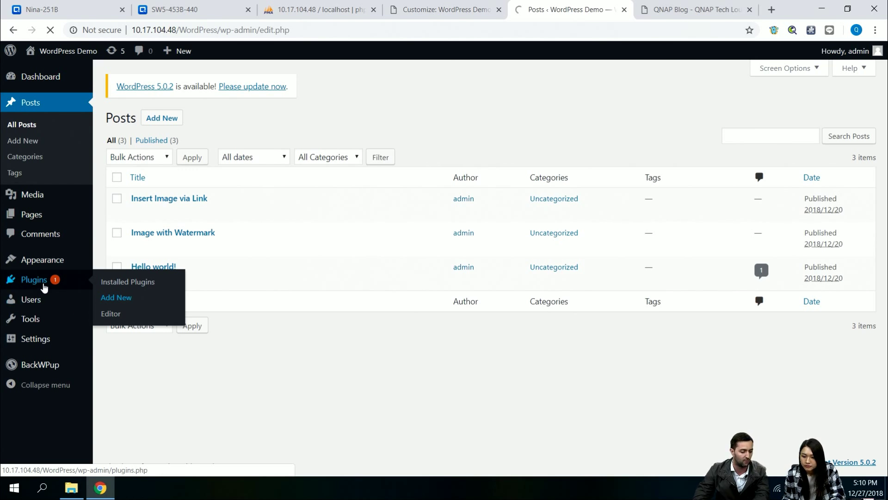
left_click(44, 286)
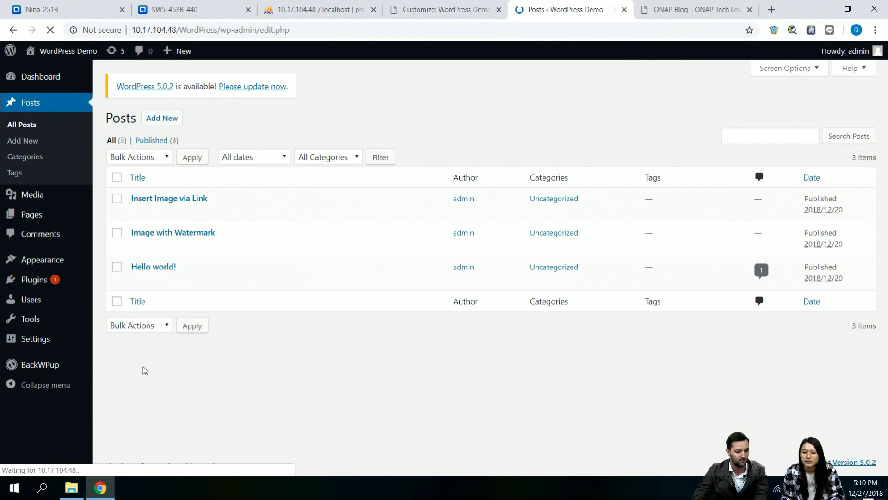
mouse_move(362, 201)
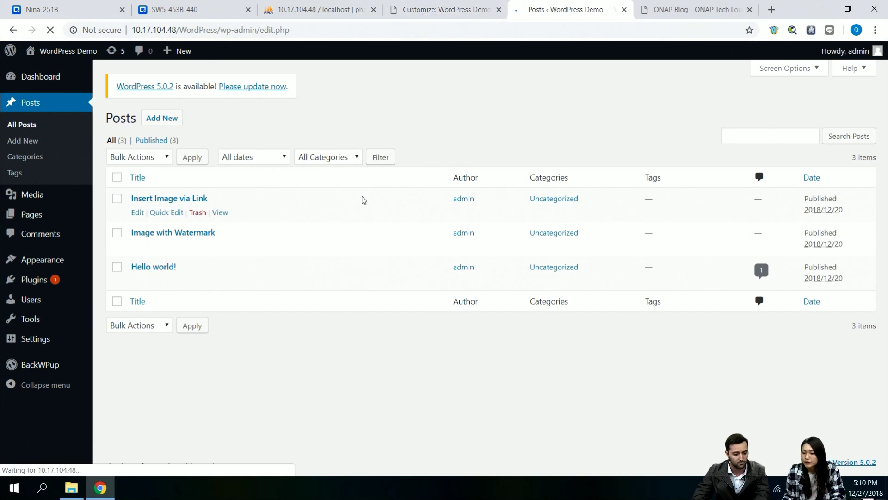
left_click(445, 9)
scroll(406, 180, "down", 5)
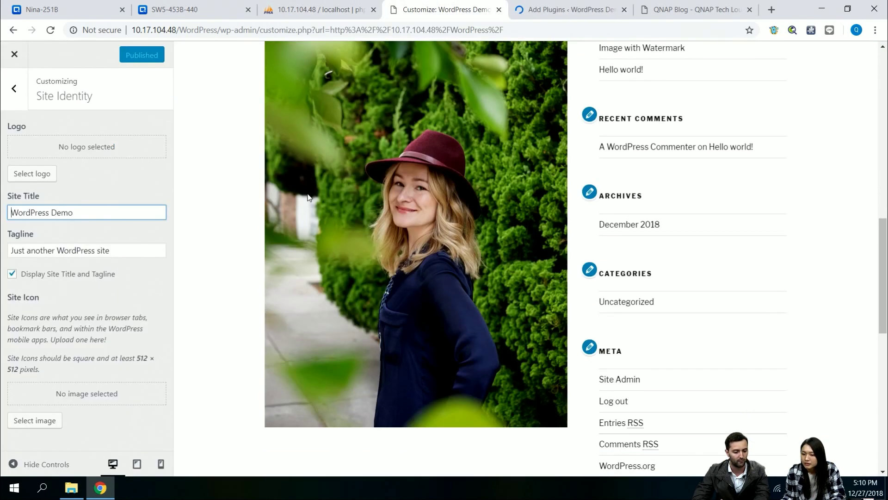
scroll(316, 218, "up", 5)
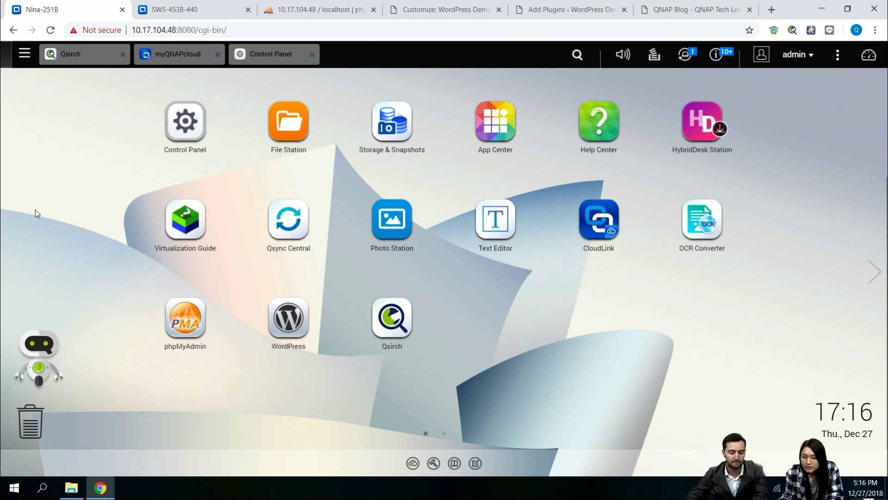
- On the SW5 NAS, view the Qfiling task's rule details, then raise File Station above them
left_click(173, 9)
left_click(590, 400)
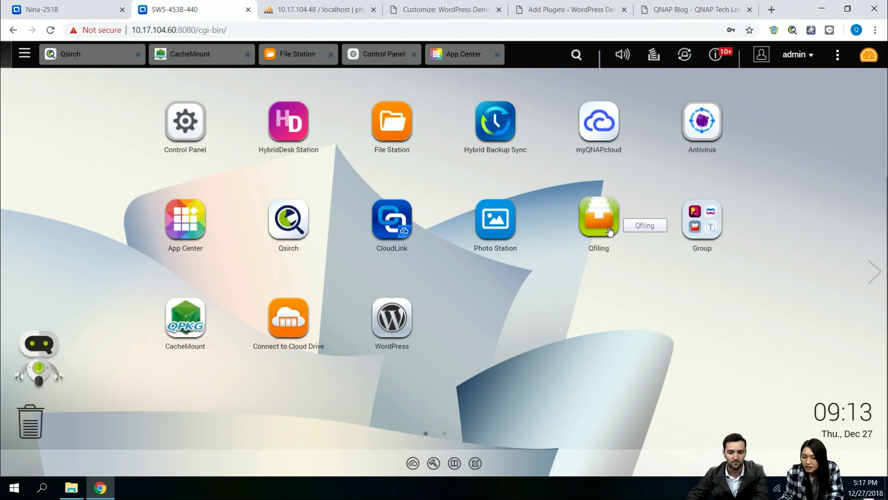
left_click(599, 219)
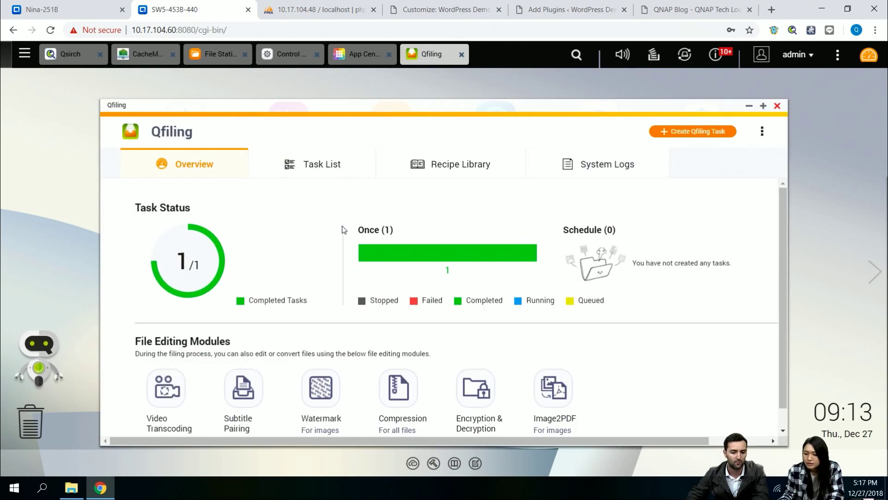
left_click(345, 170)
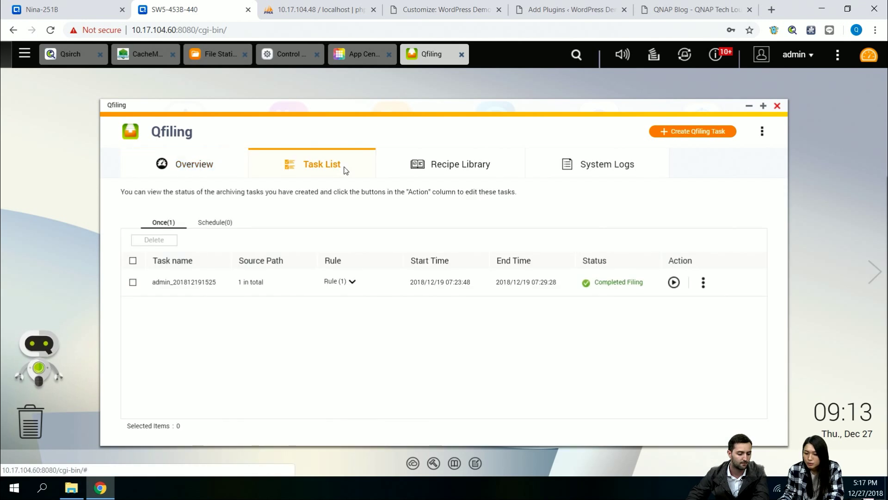
left_click(701, 282)
left_click(718, 306)
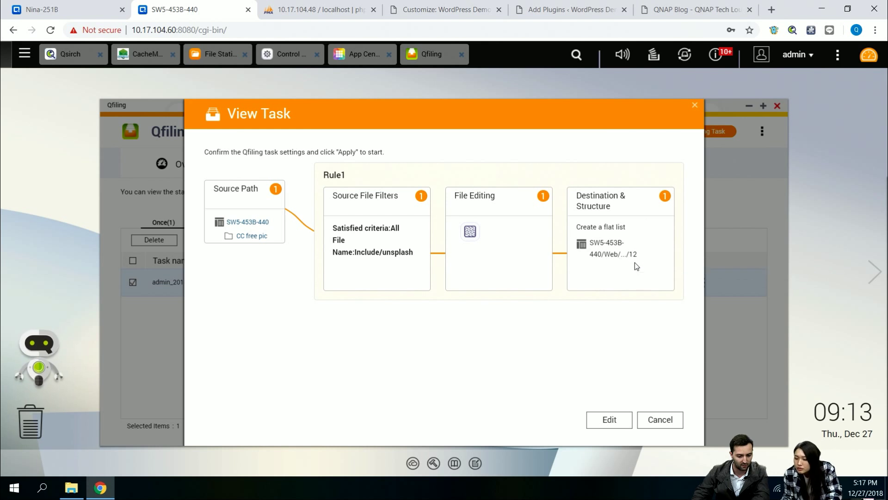
left_click(215, 55)
left_click_drag(293, 137, 233, 89)
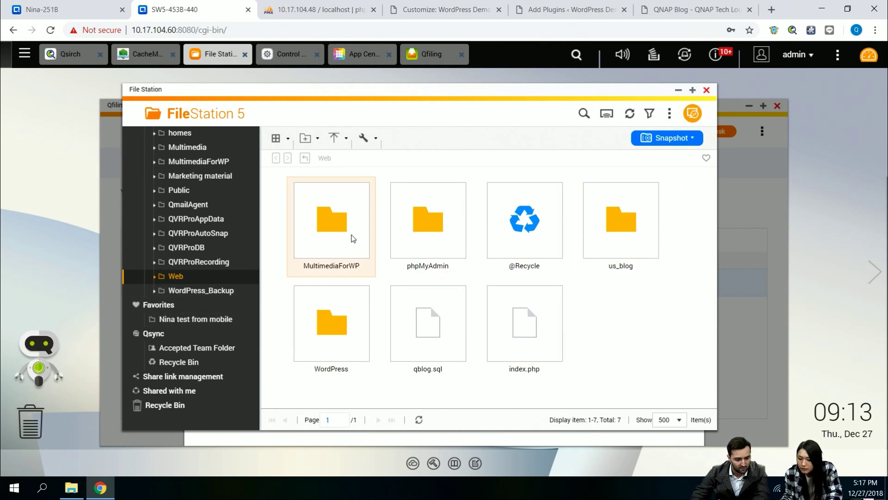
- Browse the watermarked images in MultimediaForWP, then minimize File Station and close the task details
left_click(341, 235)
double_click(341, 235)
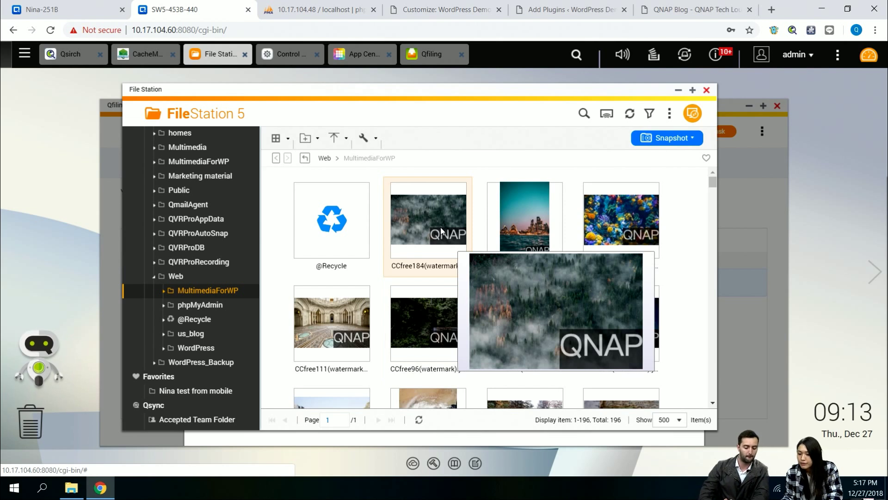
scroll(440, 227, "down", 1)
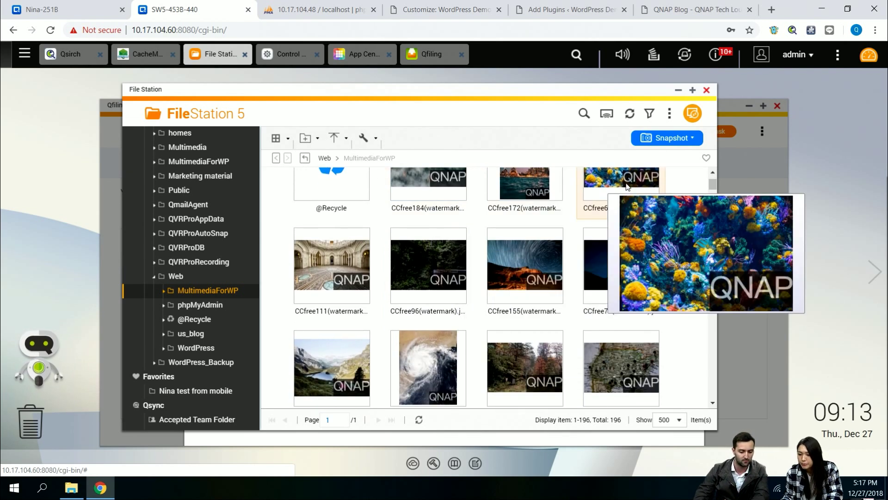
scroll(513, 188, "down", 2)
scroll(451, 264, "down", 1)
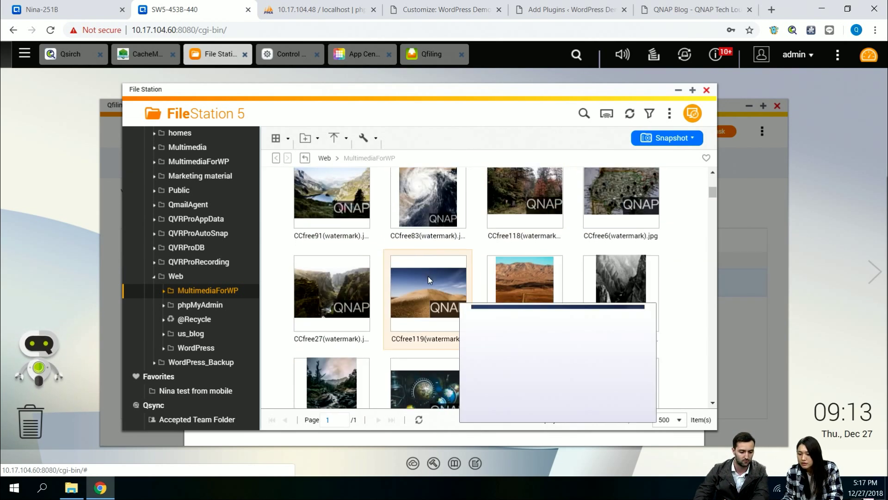
scroll(428, 276, "down", 2)
scroll(428, 277, "down", 2)
scroll(427, 281, "down", 2)
scroll(429, 280, "down", 2)
left_click(678, 92)
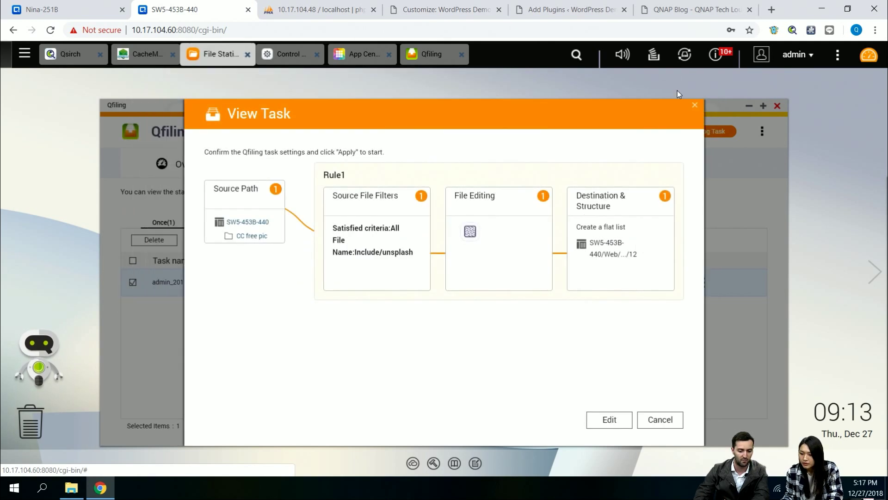
left_click(696, 110)
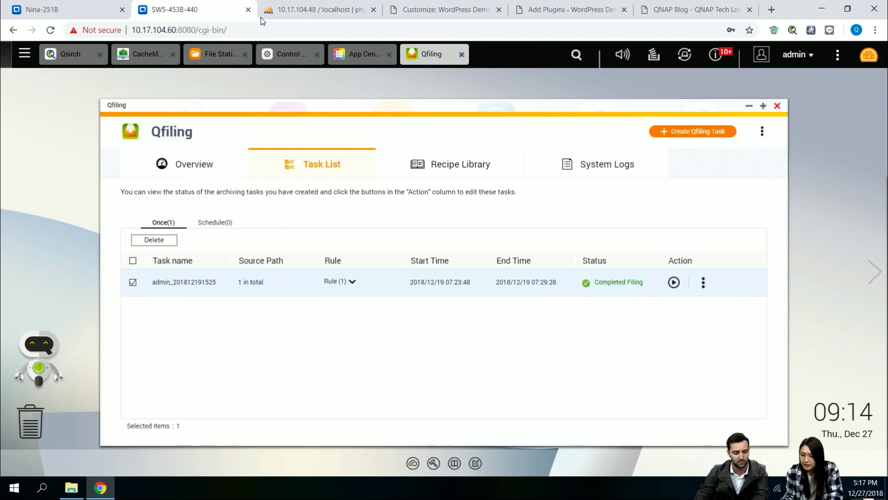
- Start a new WordPress post via Posts > Add New, then return to Qfiling on the NAS
left_click(320, 10)
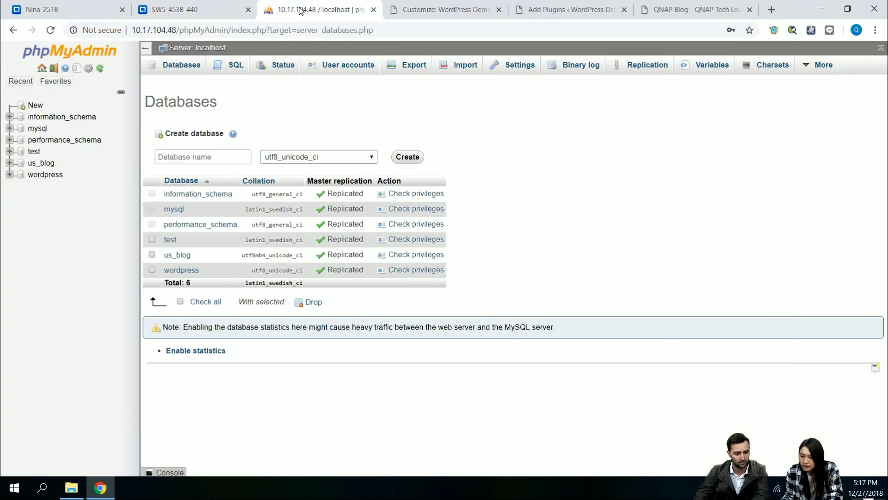
left_click(444, 8)
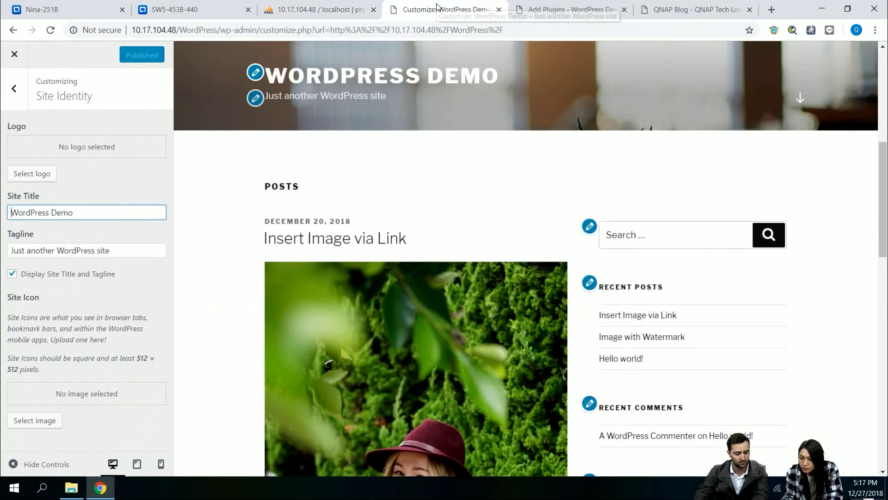
left_click(559, 9)
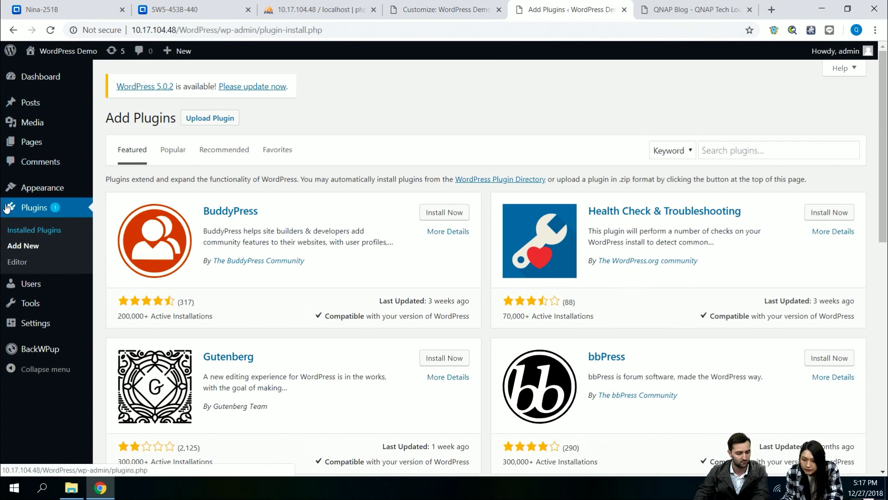
mouse_move(31, 102)
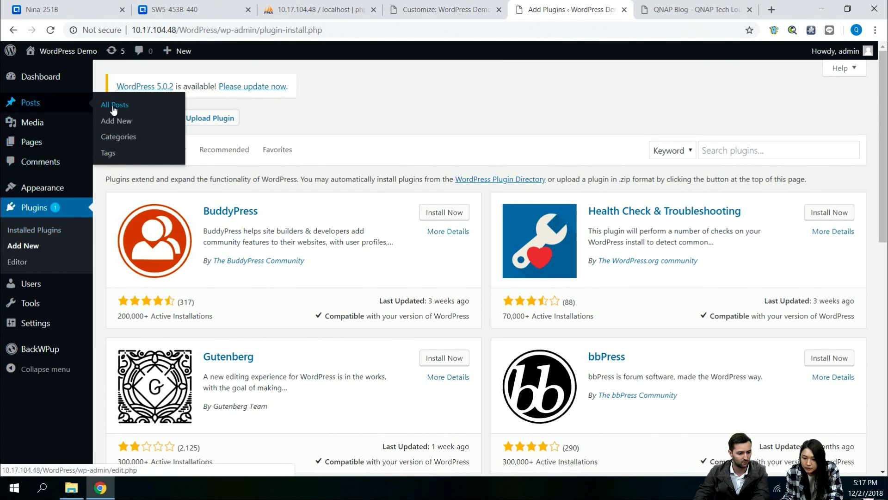
left_click(115, 121)
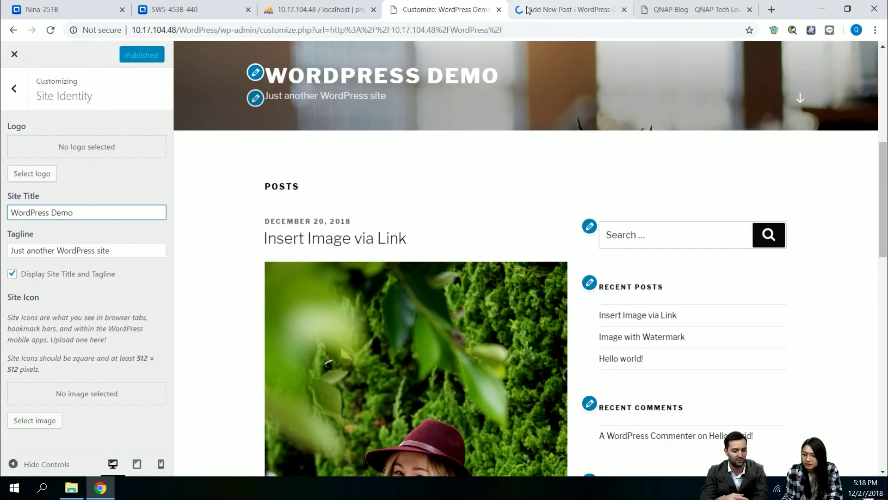
left_click(534, 10)
left_click(445, 10)
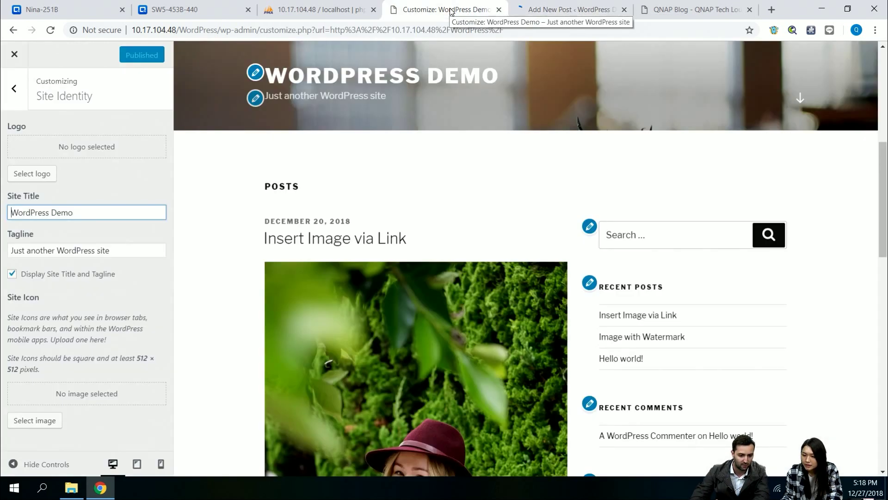
left_click(173, 10)
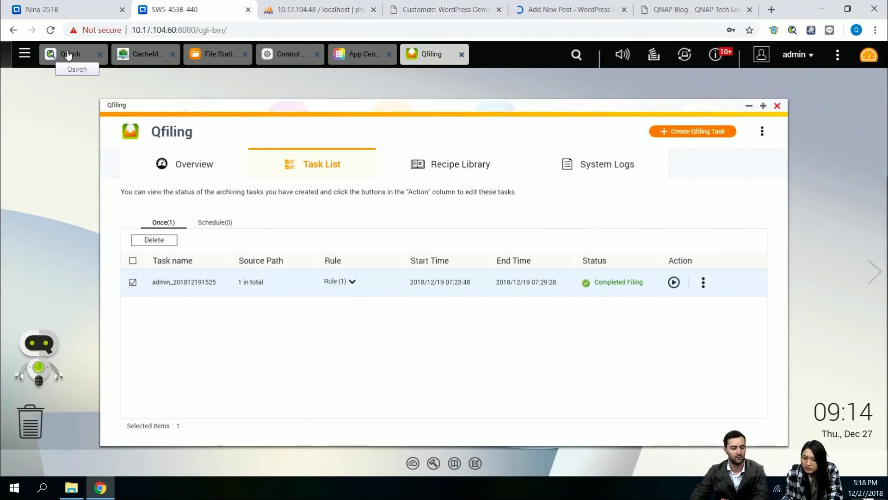
- In maximized Qsirch, read Unsplash315's path Web/Content/Unsplash315.jpeg from its details
left_click(70, 55)
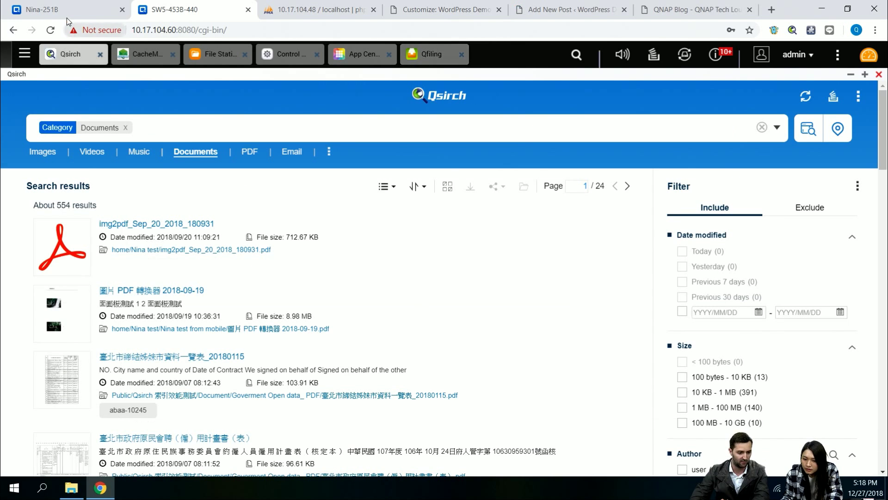
left_click(66, 10)
left_click(70, 54)
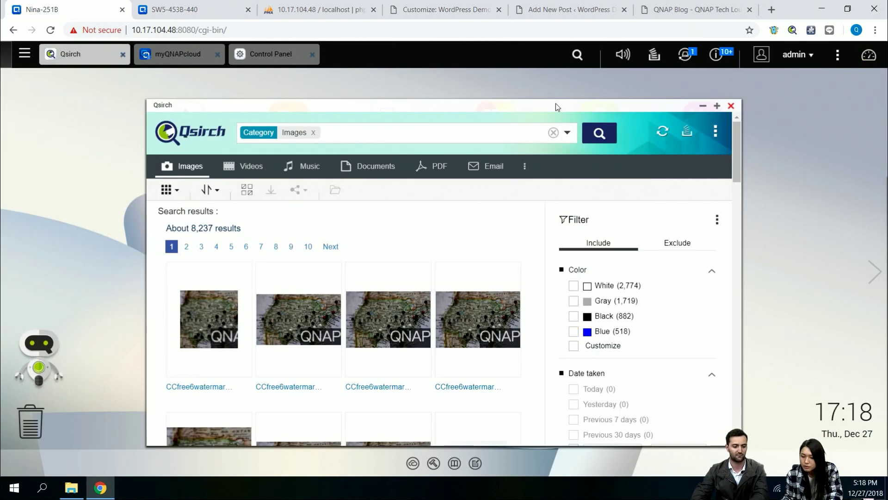
left_click(717, 105)
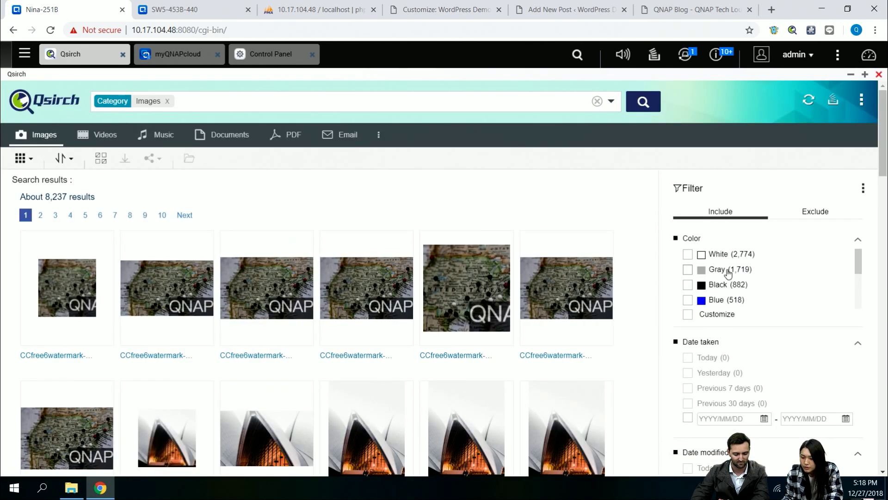
scroll(724, 287, "down", 2)
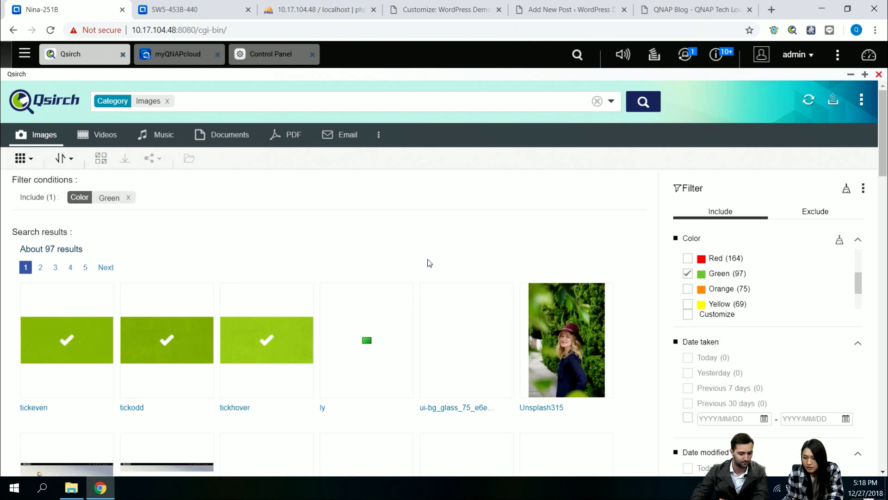
scroll(427, 263, "down", 3)
scroll(486, 208, "down", 2)
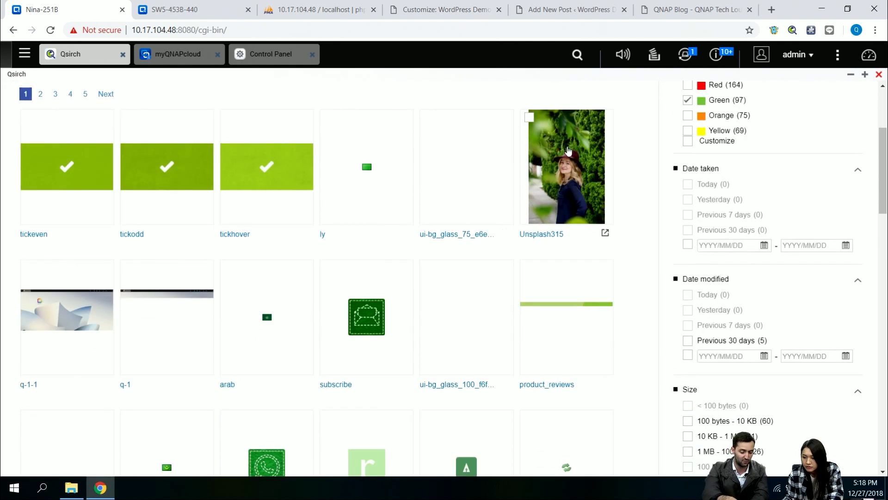
left_click(567, 149)
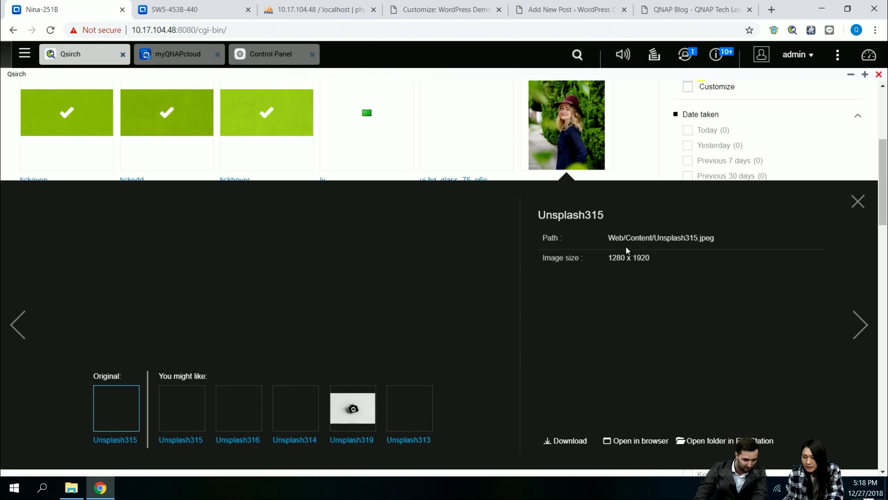
left_click_drag(609, 238, 669, 238)
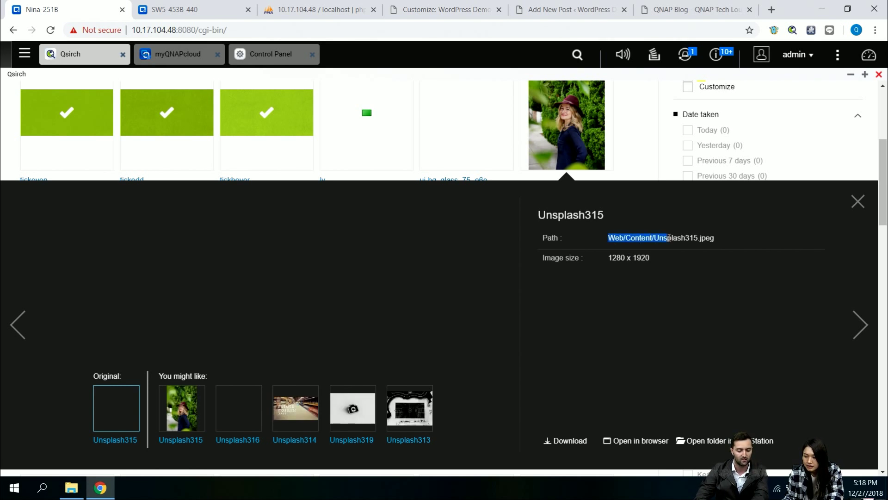
left_click(627, 238)
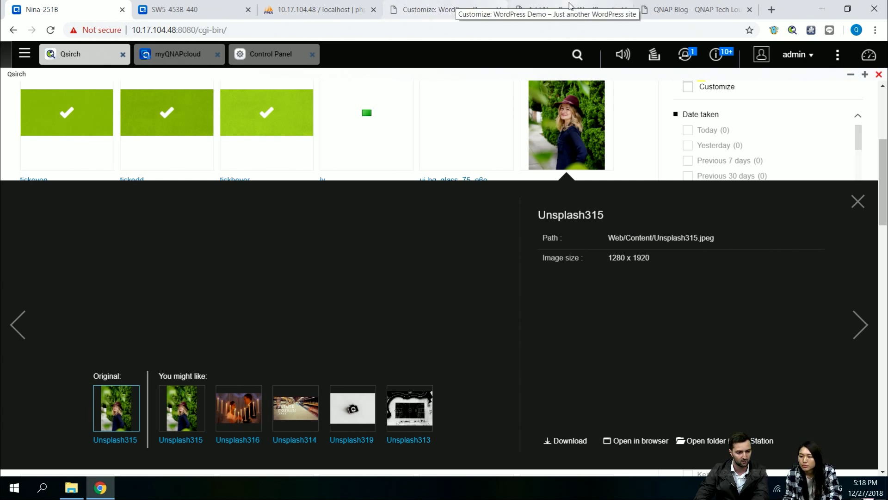
left_click(444, 9)
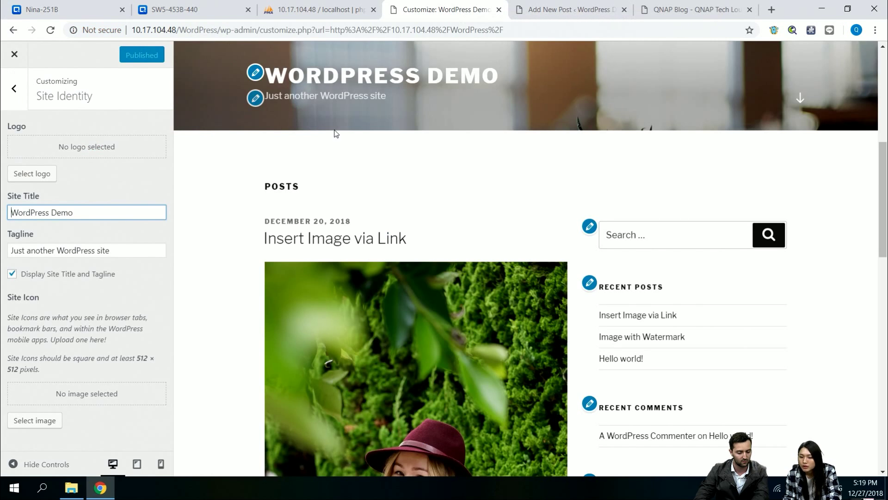
- Review the Insert Image via Link post in the preview, then go to the new post editor
left_click(13, 55)
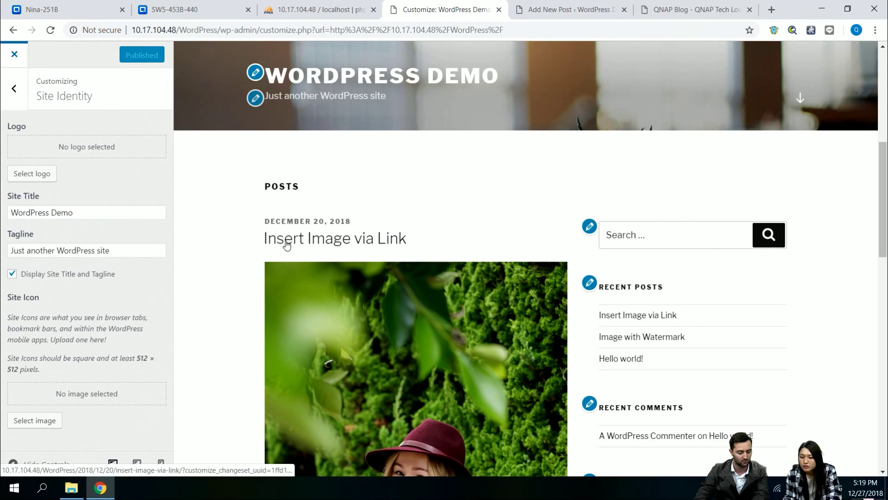
scroll(390, 261, "down", 3)
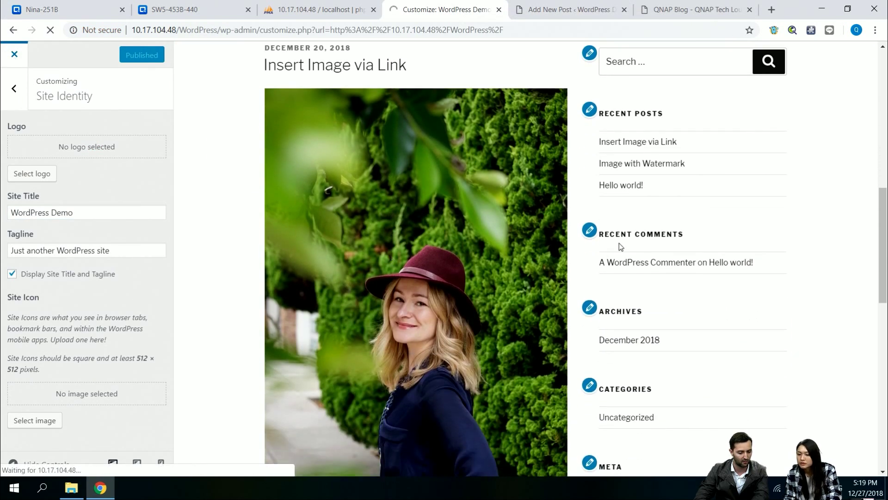
scroll(431, 215, "down", 2)
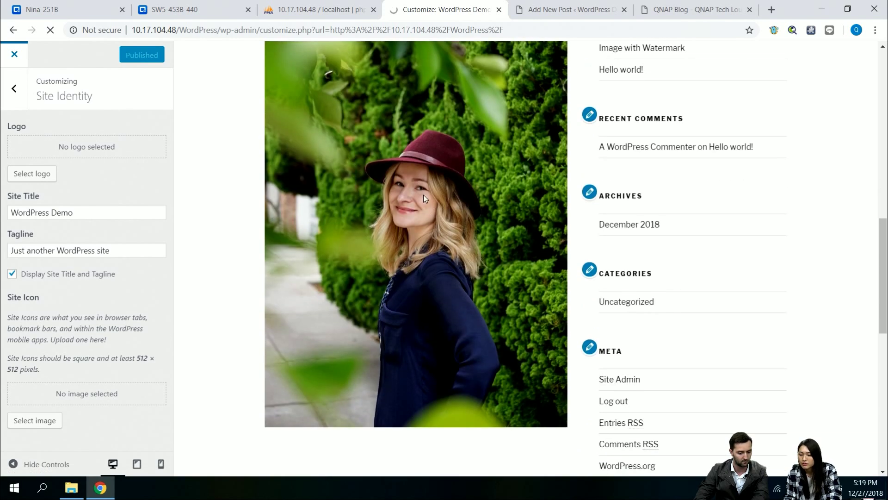
scroll(399, 217, "down", 5)
scroll(400, 216, "down", 5)
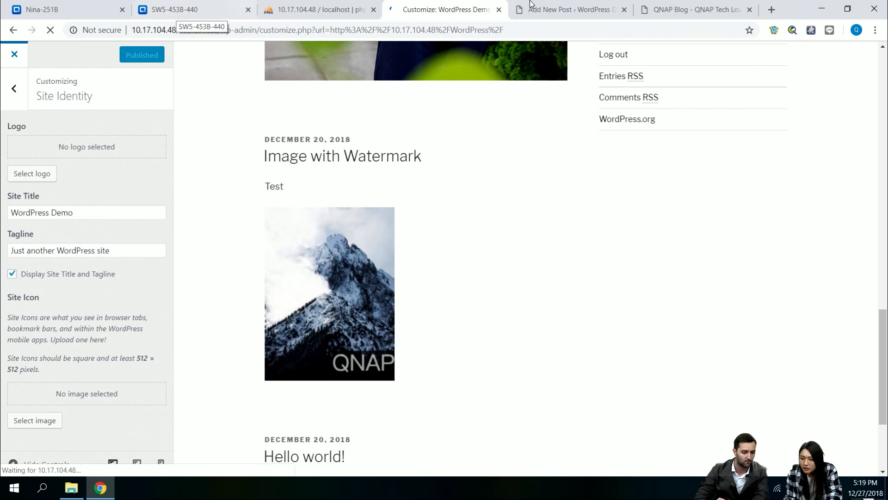
left_click(573, 11)
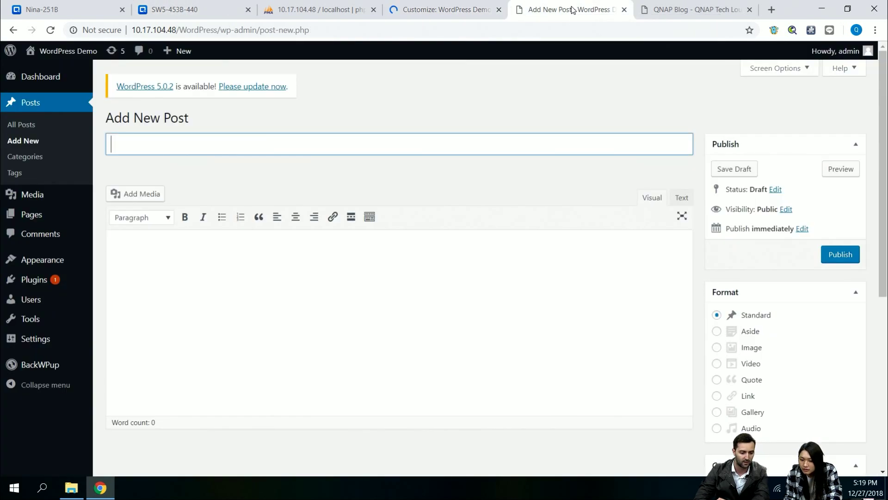
- Upload CCfree1(watermark).jpg from MultimediaForWP into the post's media library and select a library image
left_click(132, 195)
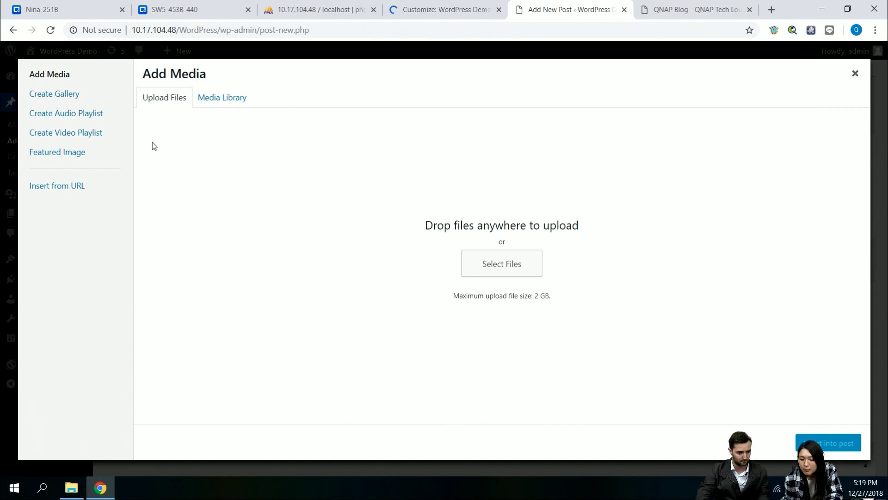
left_click(73, 487)
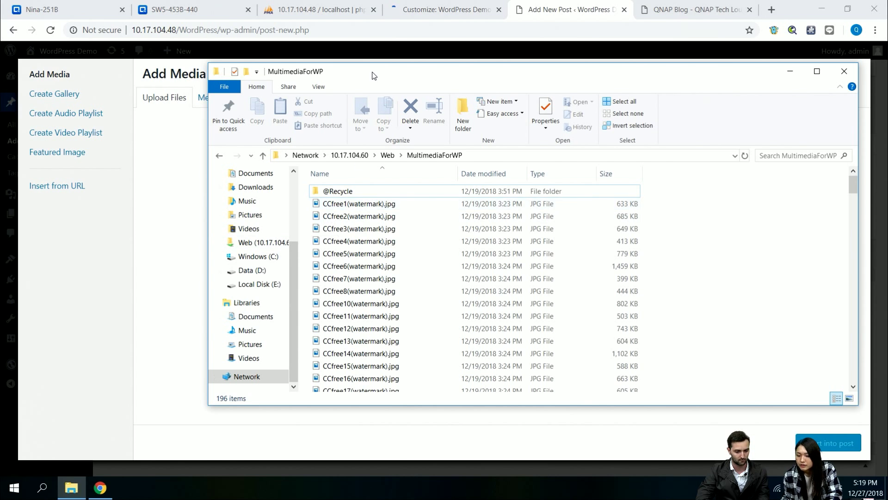
left_click_drag(375, 72, 507, 68)
mouse_move(490, 213)
left_mouse_down()
mouse_move(207, 244)
mouse_move(329, 240)
left_mouse_up()
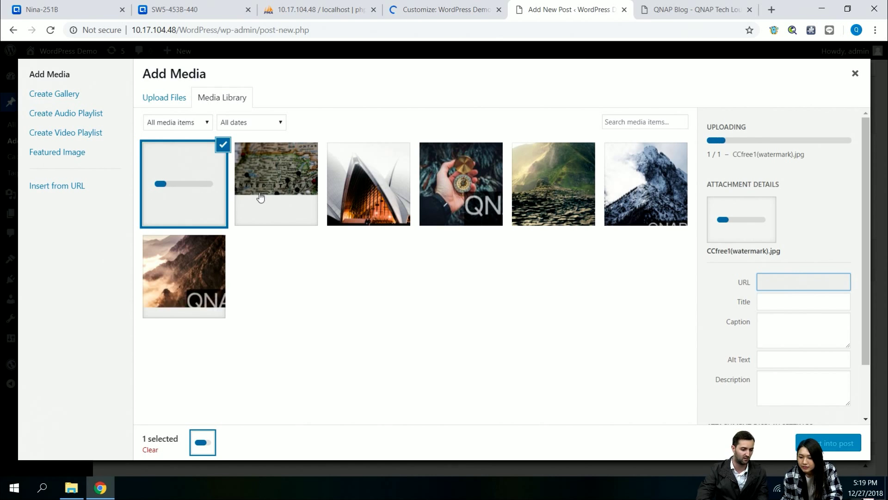
left_click(477, 168)
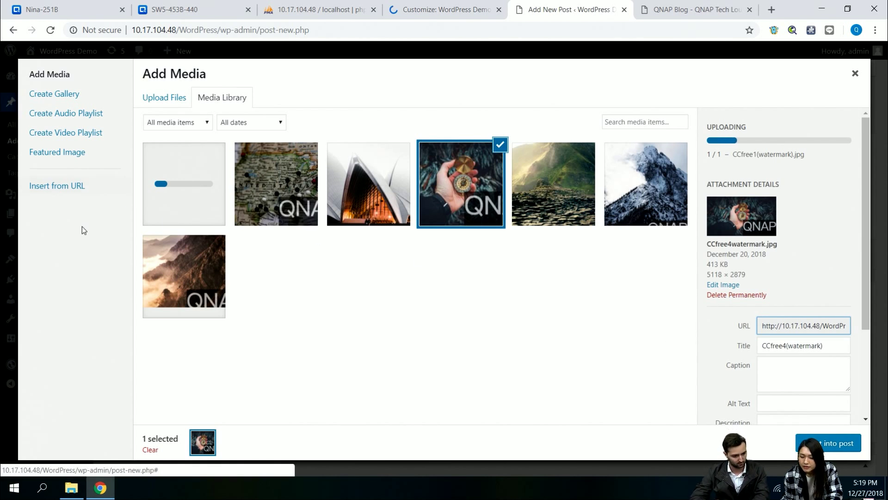
left_click(57, 185)
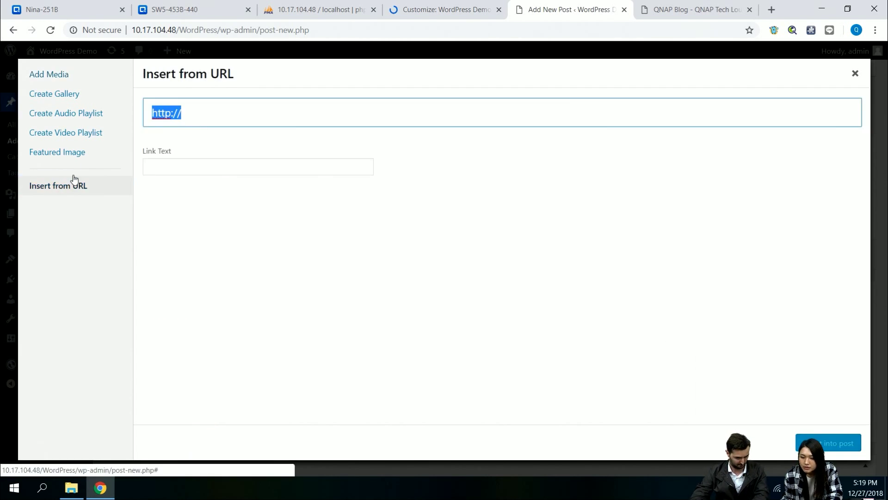
left_click(223, 113)
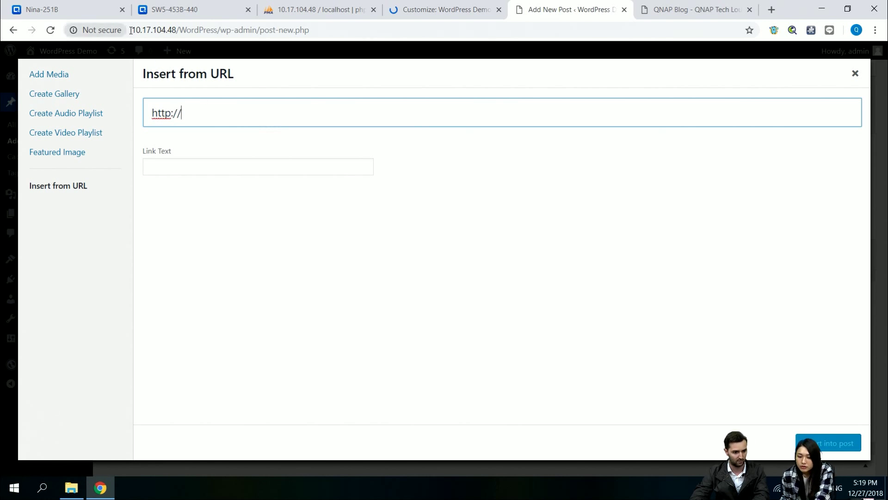
left_click_drag(133, 30, 172, 30)
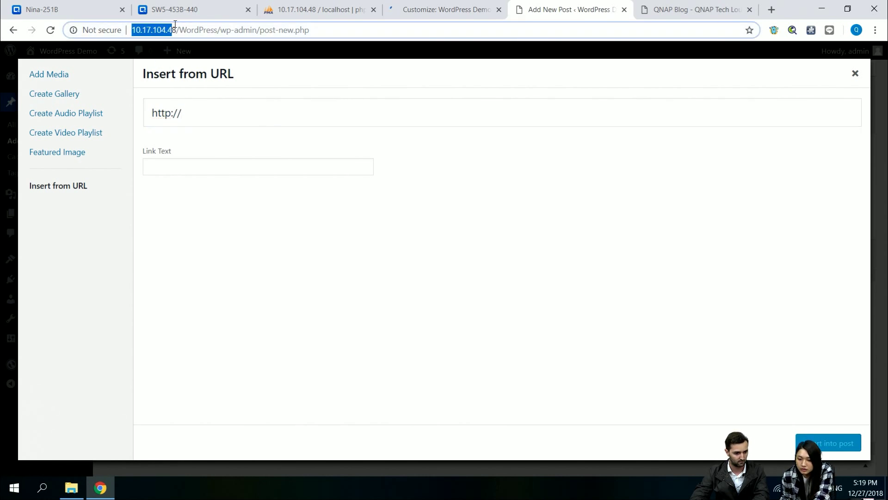
left_click(215, 111)
type("http://10.17.104.48")
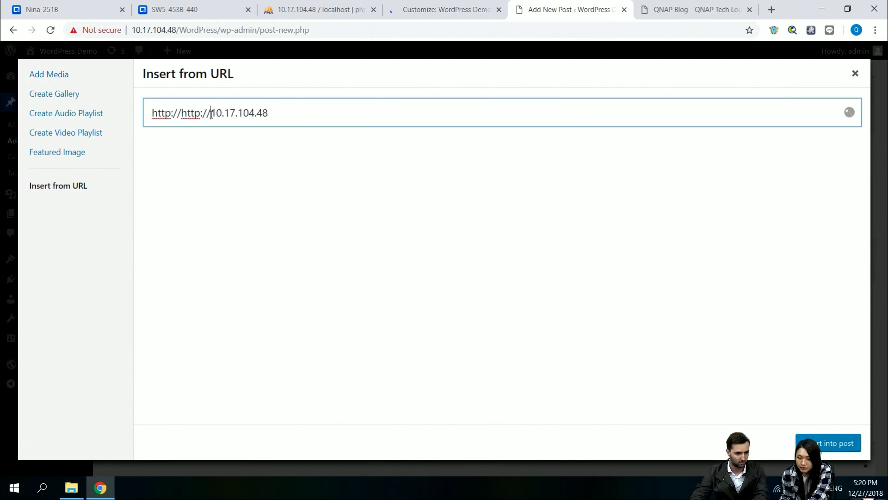
key("BackSpace")
key("BackSpace")
key("BackSpace")
key("BackSpace")
key("BackSpace")
key("BackSpace")
key("BackSpace")
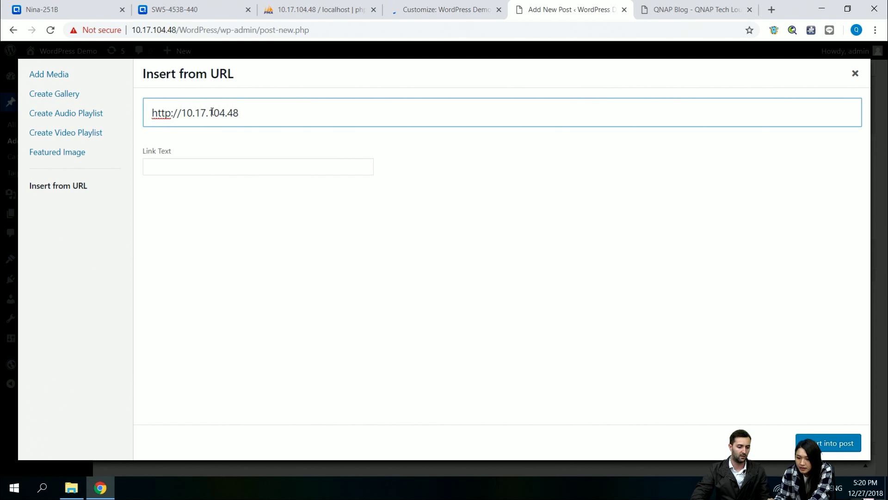
left_click(66, 9)
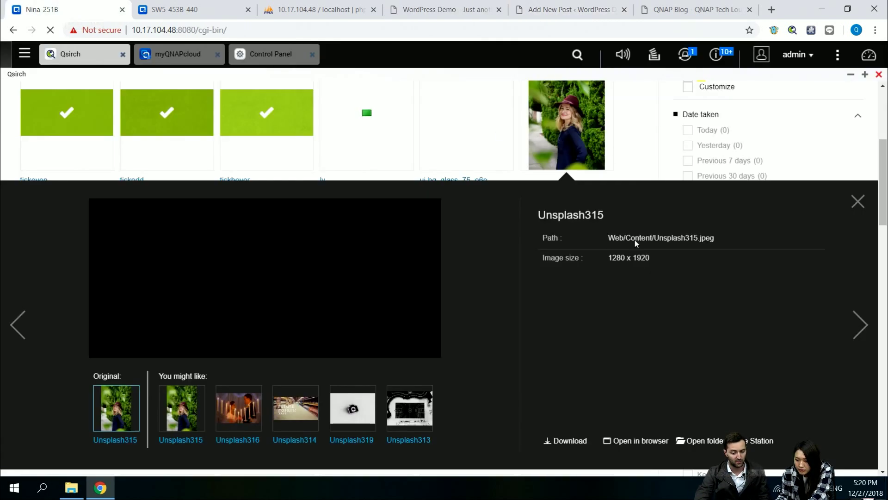
- Show the Web/MultimediaForWP folder in File Station on SW5, then return to the post's URL field
left_click(174, 8)
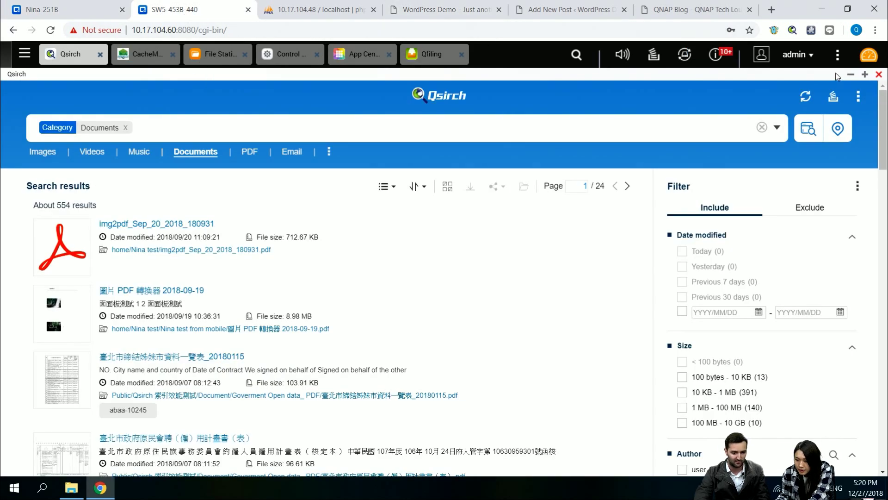
left_click(850, 74)
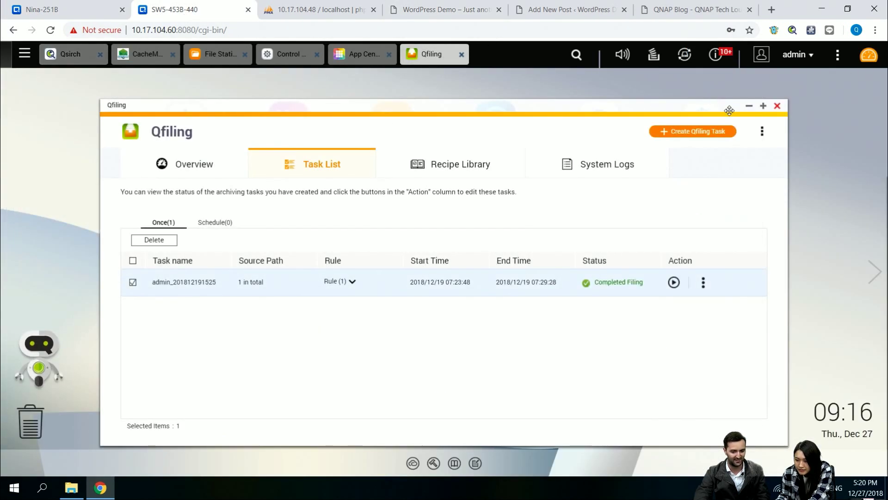
left_click(749, 106)
left_click(216, 54)
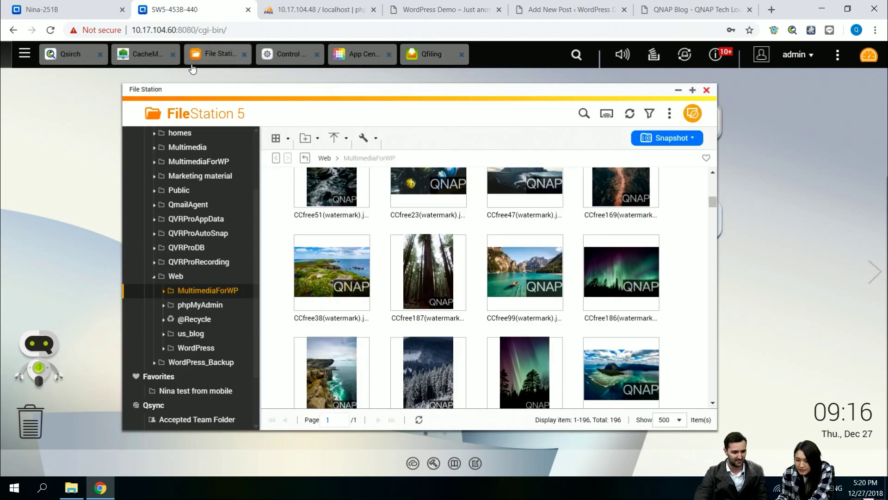
scroll(382, 280, "down", 3)
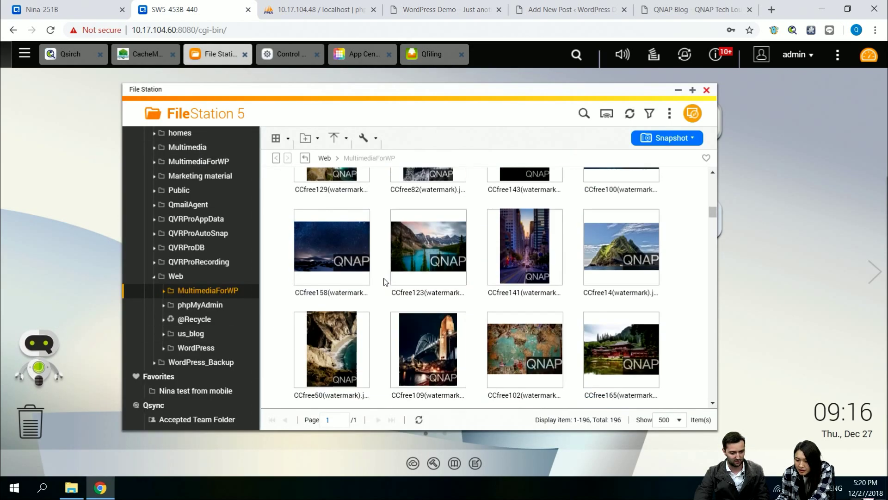
scroll(332, 262, "up", 5)
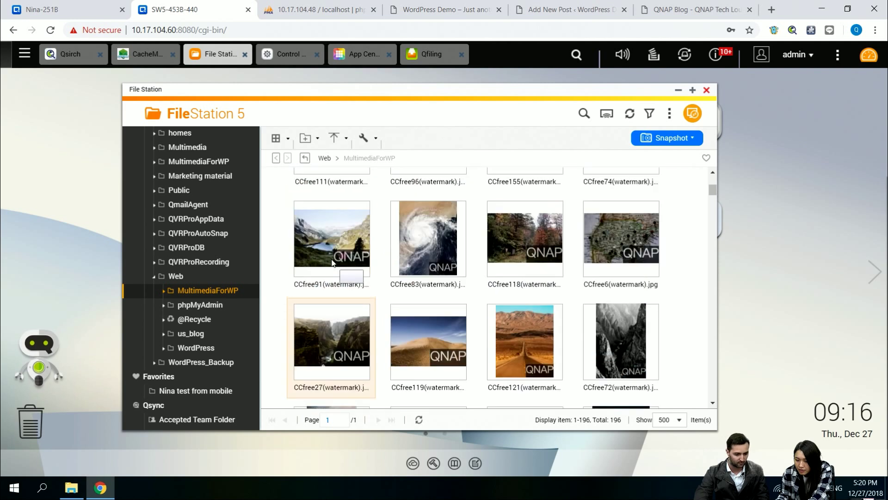
scroll(381, 264, "up", 5)
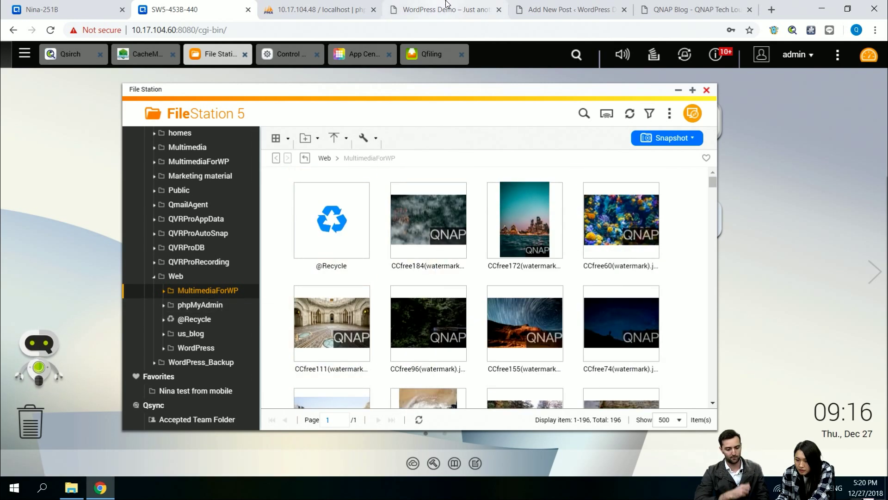
left_click(448, 10)
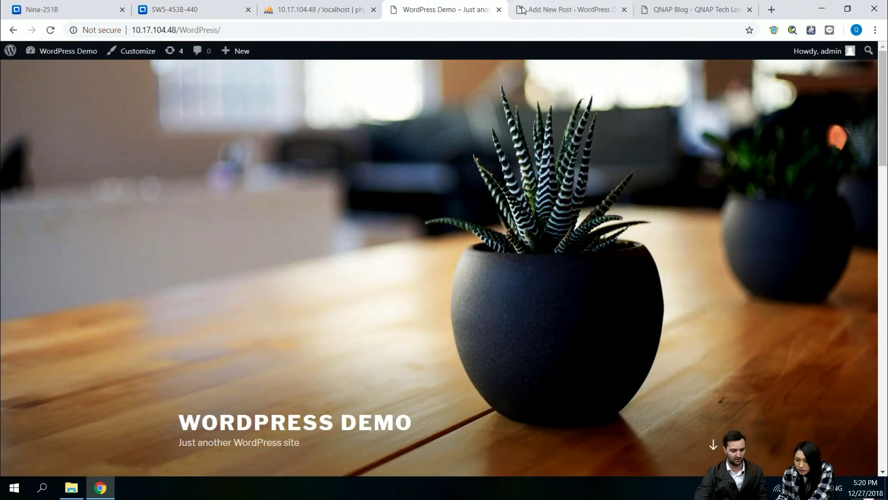
left_click(555, 10)
type("/Multimedia")
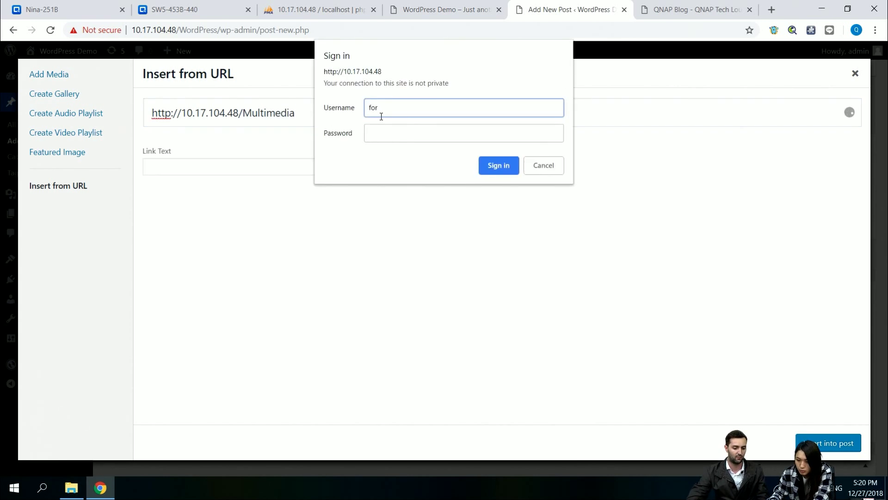
left_click(543, 166)
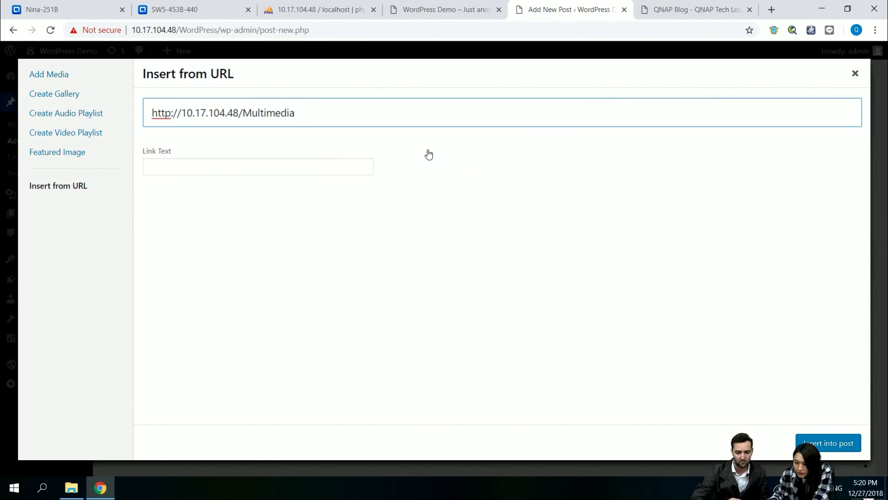
left_click(198, 10)
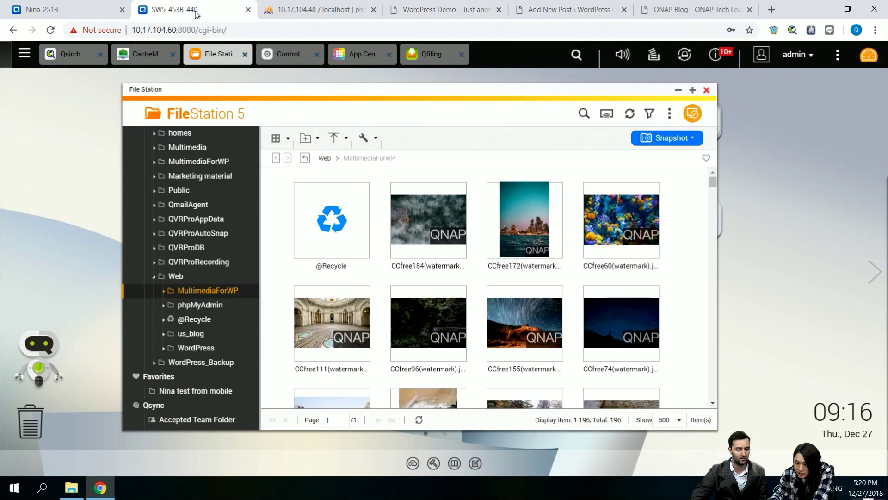
left_click(562, 10)
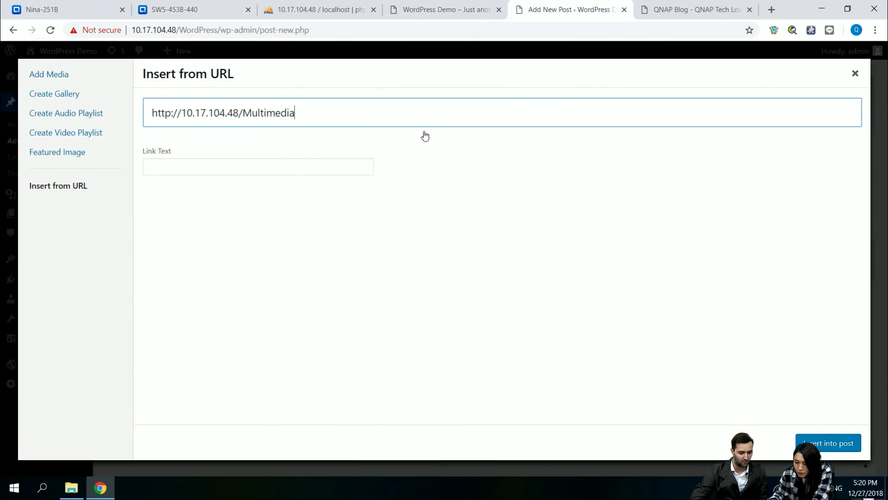
type("For")
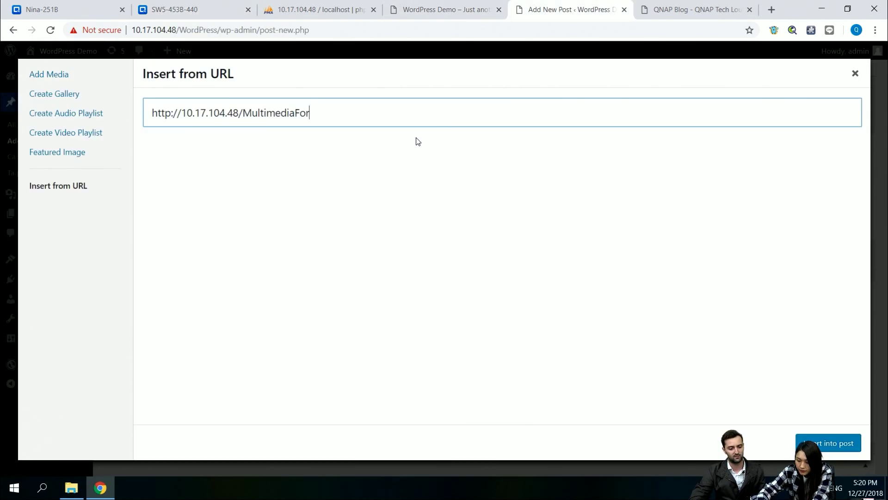
type("WP.")
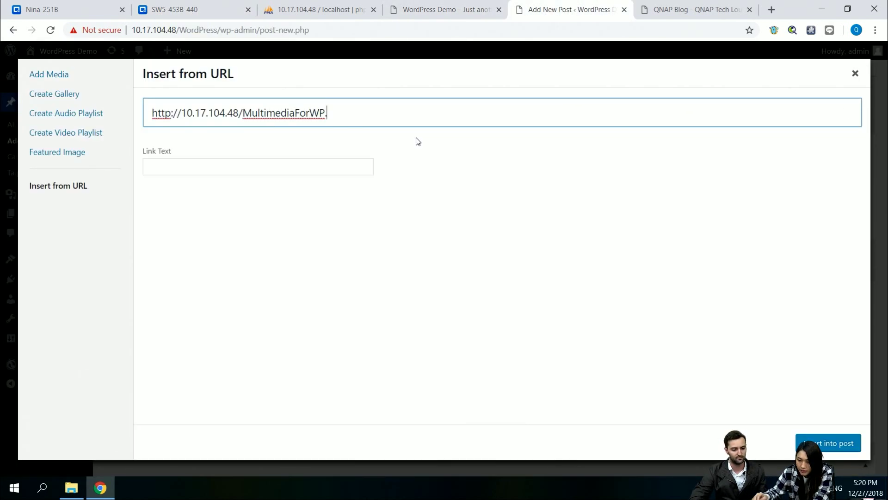
key("BackSpace")
type("/")
- Copy the file name CCfree184(watermark).jpg from its File Station properties in /Web/MultimediaForWP
left_click(174, 10)
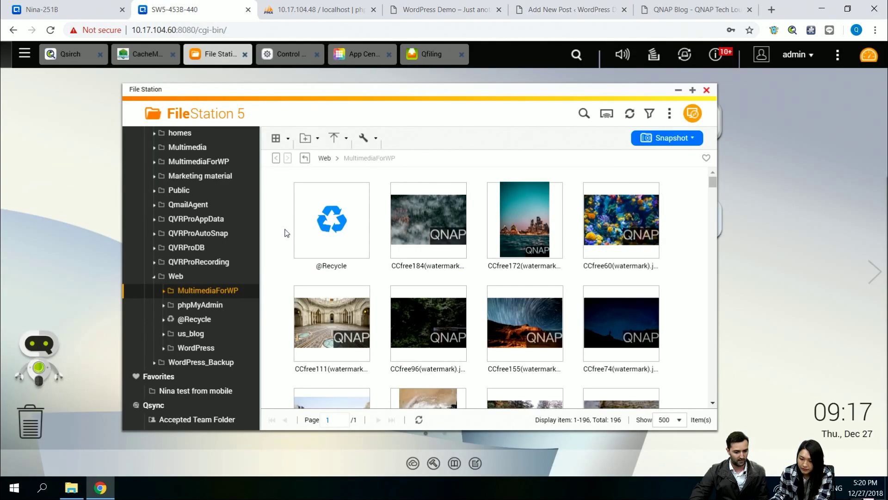
right_click(423, 223)
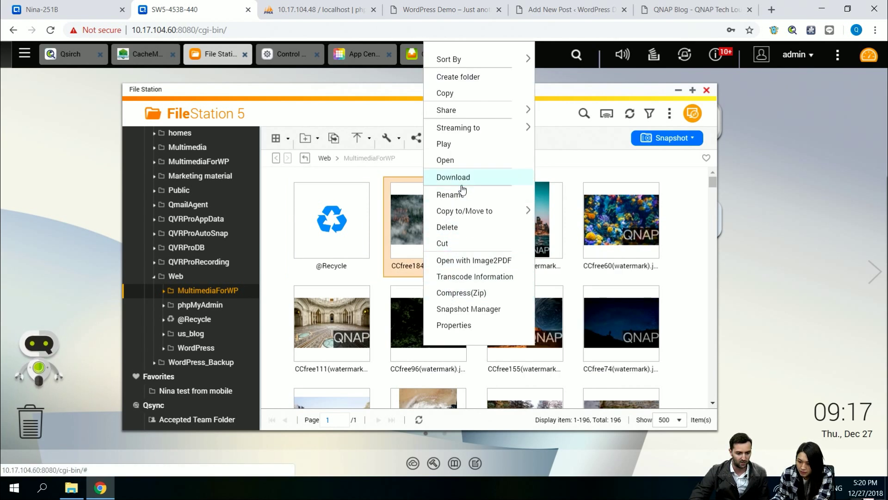
left_click(470, 333)
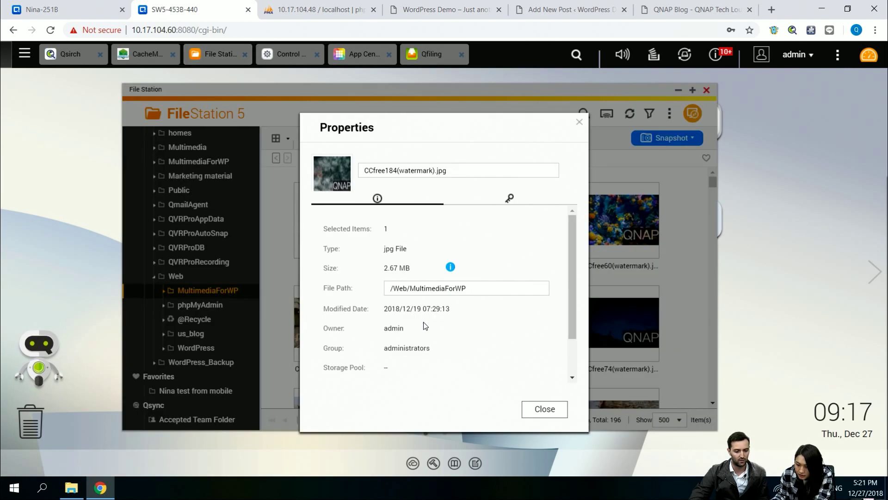
left_click_drag(451, 170, 370, 173)
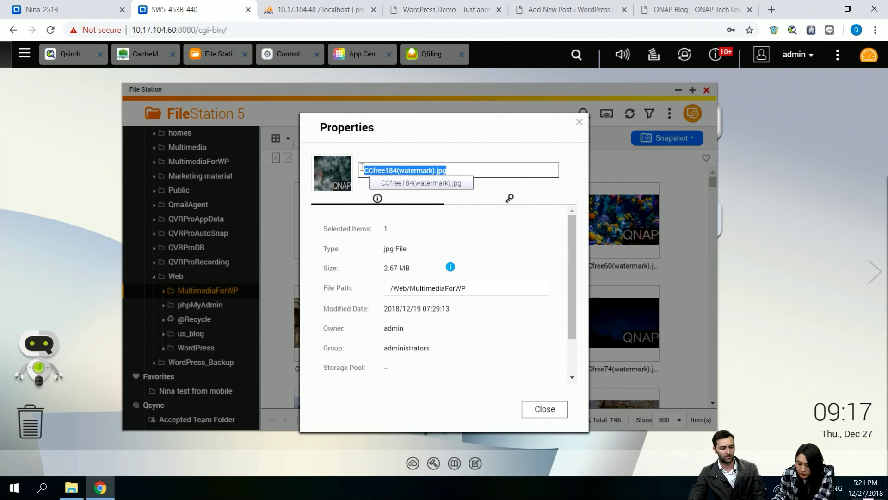
left_click(434, 9)
- Append CCfree184(watermark).jpg to the MultimediaForWP/ image address, then close the URL dialog without inserting
left_click(526, 9)
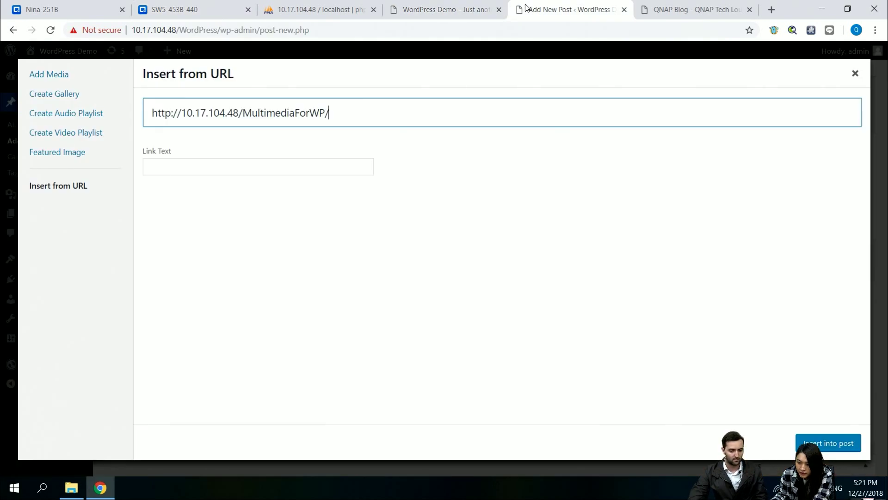
type("CCfree184(watermark).jpg")
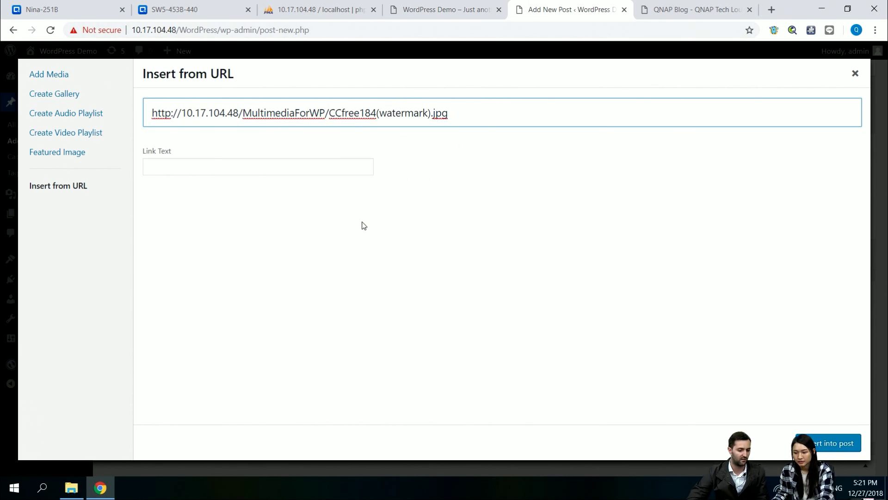
left_click(857, 75)
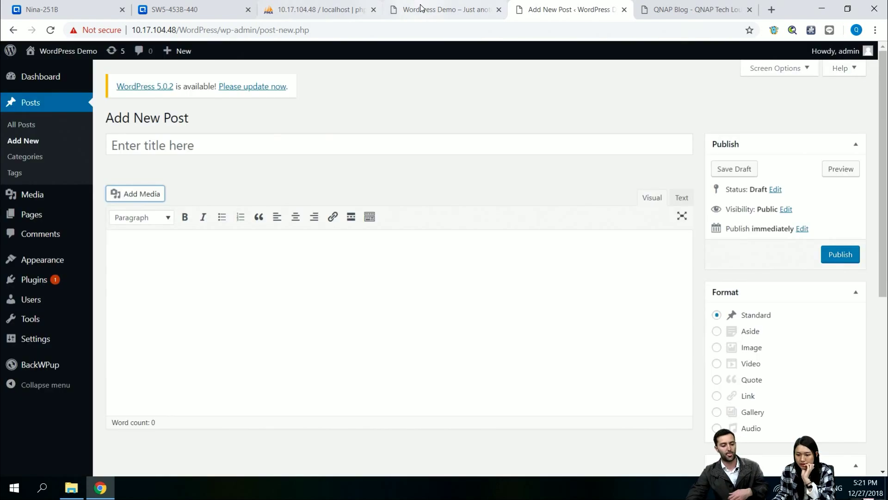
left_click(444, 9)
- Close the image properties and show Control Panel's Virtual Host list with blog.qnap.com and demotest.com
left_click(164, 10)
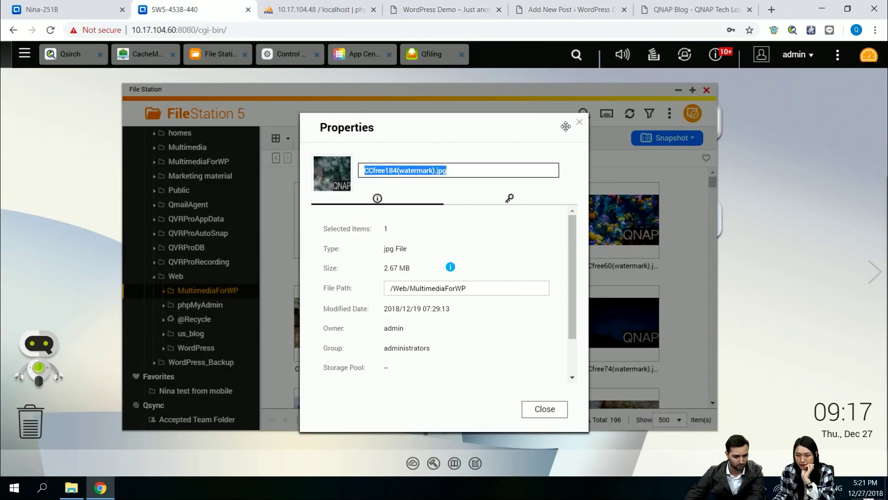
left_click(583, 122)
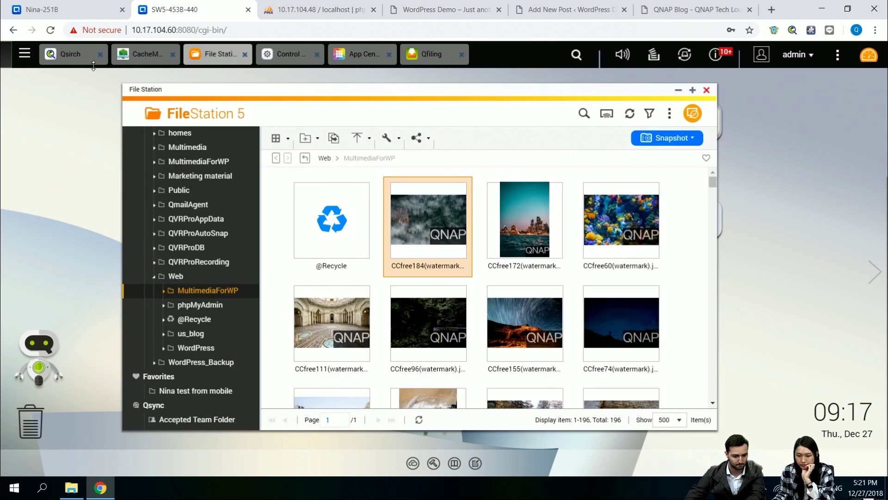
left_click(288, 54)
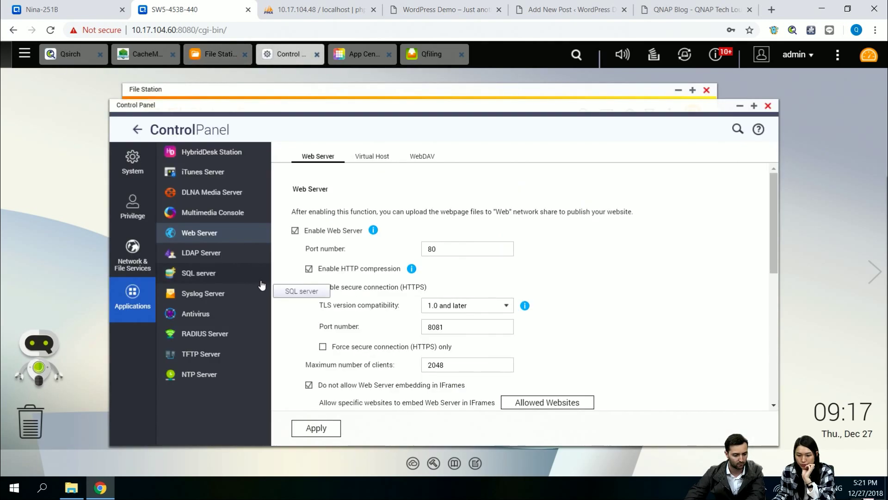
left_click(372, 156)
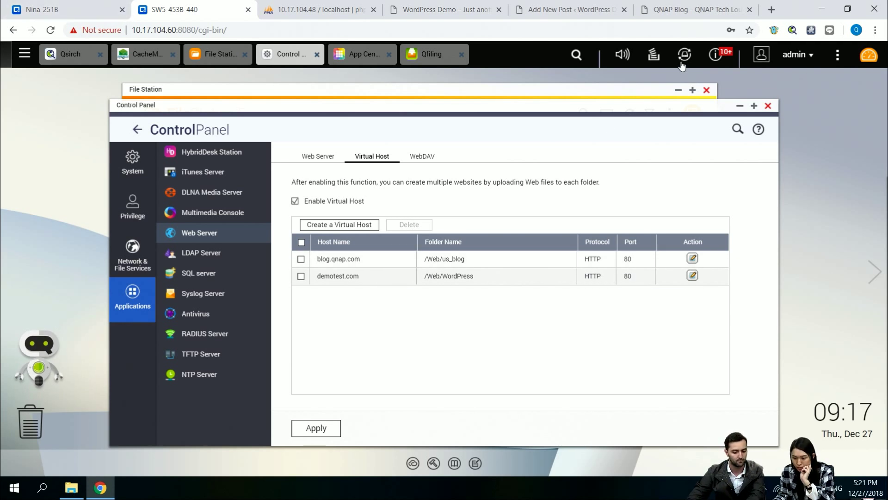
- On the second NAS, show myQNAPcloud's My DDNS page for qnapblogen.myqnapcloud.com and close Qsirch
left_click(71, 9)
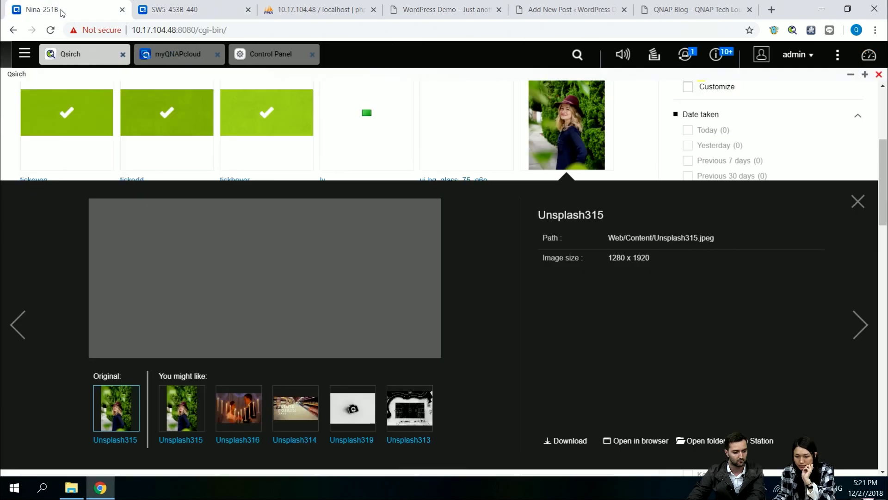
left_click(167, 54)
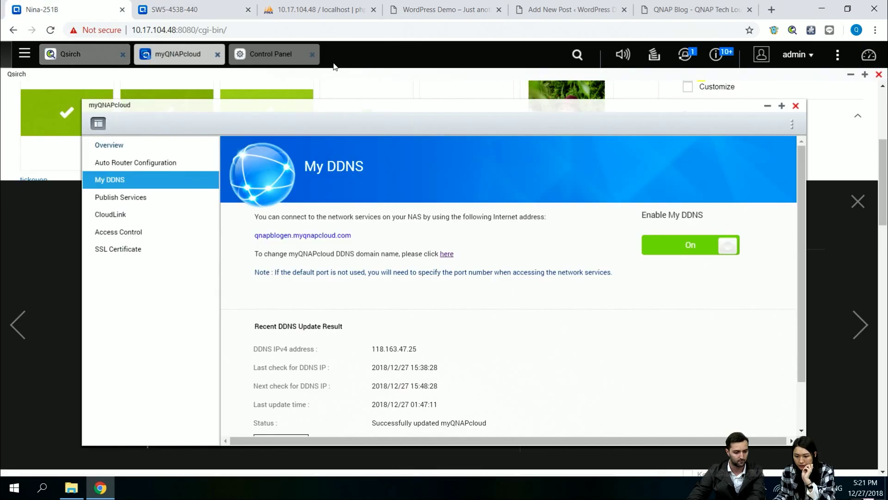
left_click(122, 55)
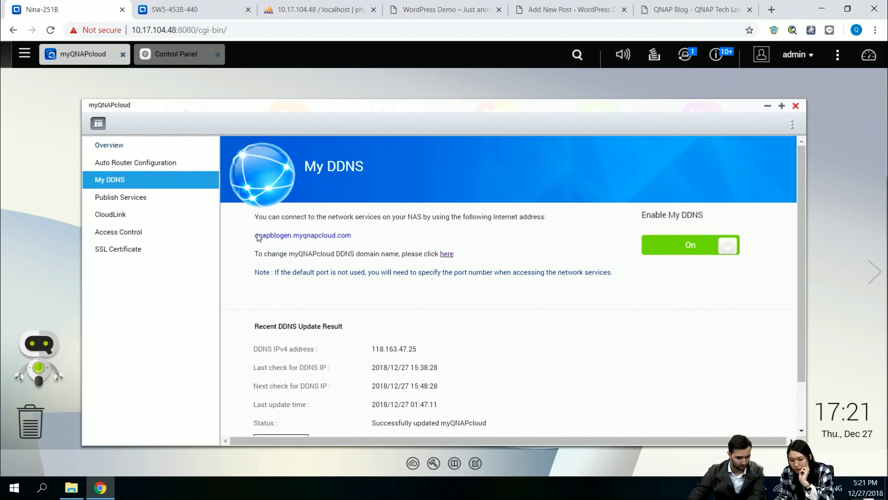
- View the active Let's Encrypt certificate for qnapblogen.myqnapcloud.com, valid until 2019/03/27, then minimize myQNAPcloud
left_click(151, 249)
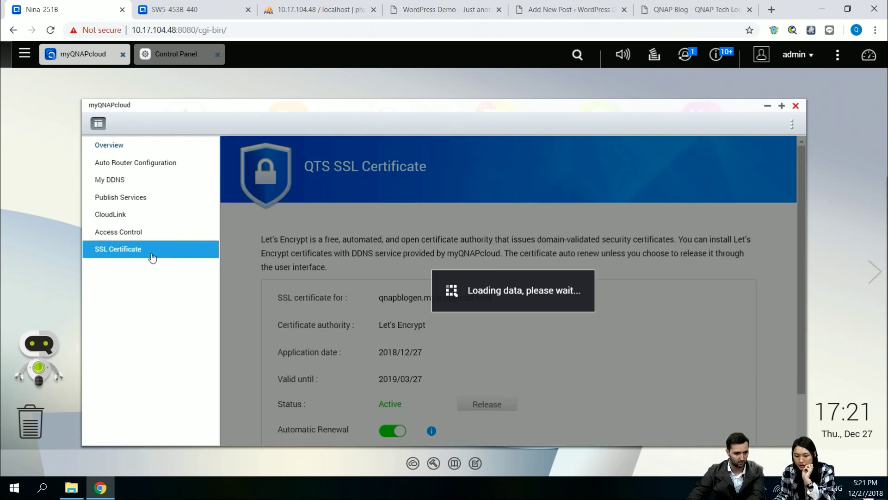
scroll(519, 280, "down", 3)
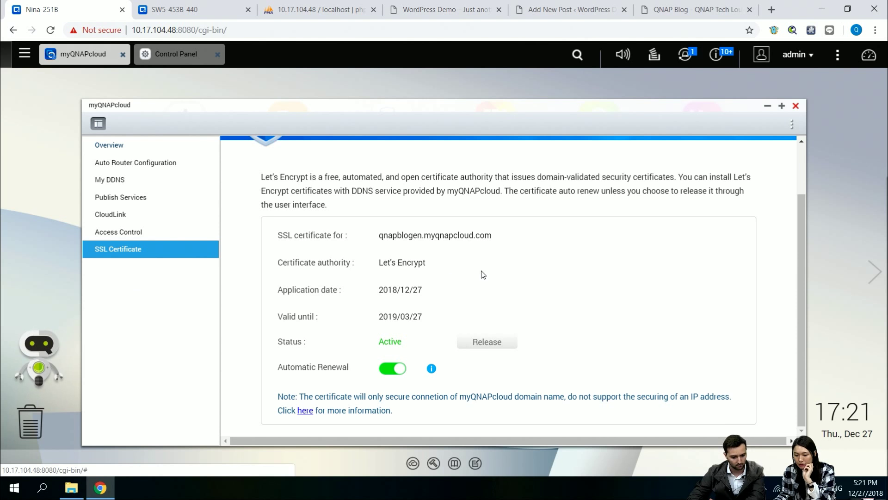
scroll(563, 286, "up", 3)
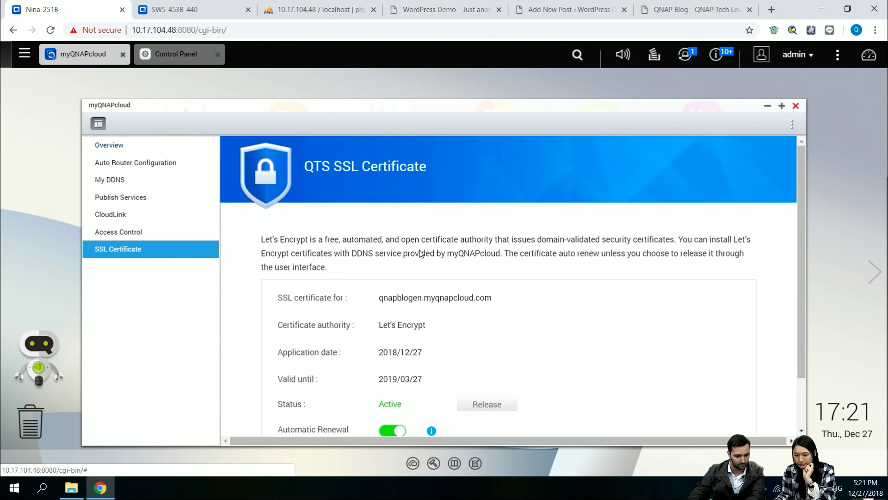
scroll(510, 312, "down", 3)
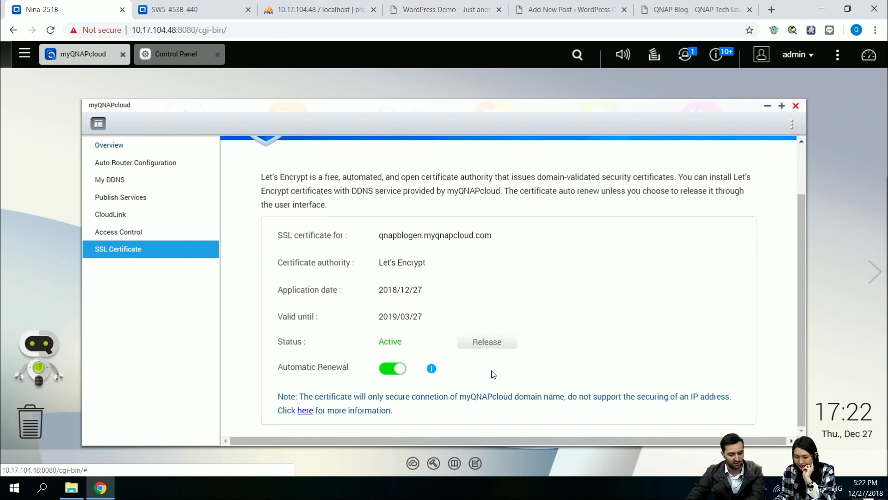
left_click(768, 107)
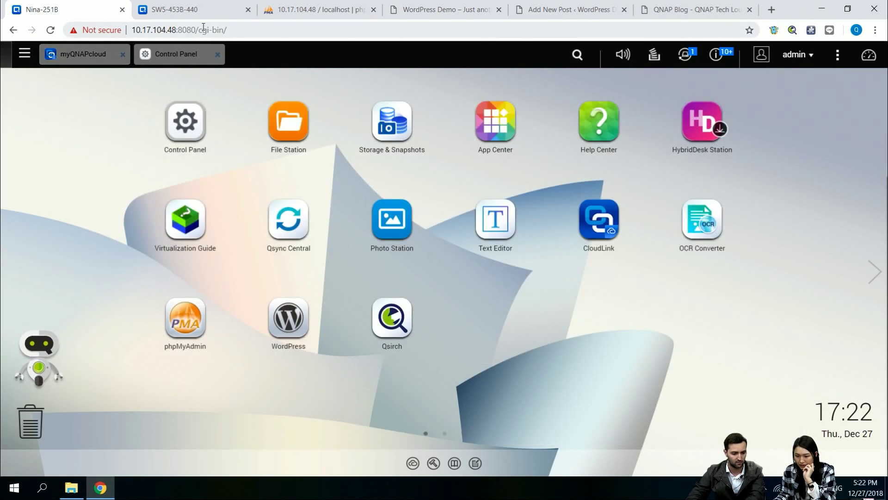